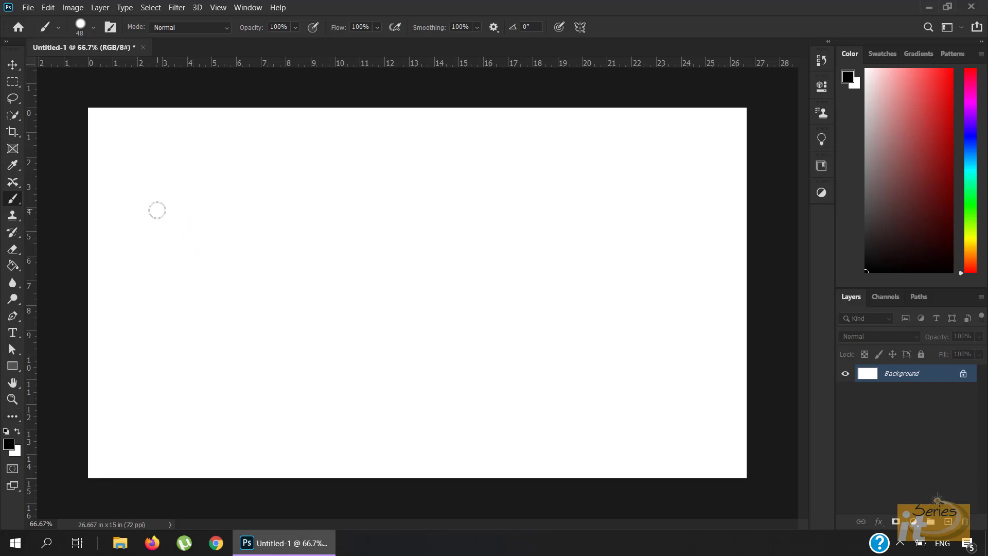
- Paint a wavy black brush stroke across the upper canvas and a wavy red one below it
{"action": "mouse_move", "coordinate": [157, 210]}
{"action": "left_mouse_down"}
{"action": "mouse_move", "coordinate": [326, 225]}
{"action": "mouse_move", "coordinate": [460, 193]}
{"action": "mouse_move", "coordinate": [531, 193]}
{"action": "mouse_move", "coordinate": [656, 217]}
{"action": "left_mouse_up"}
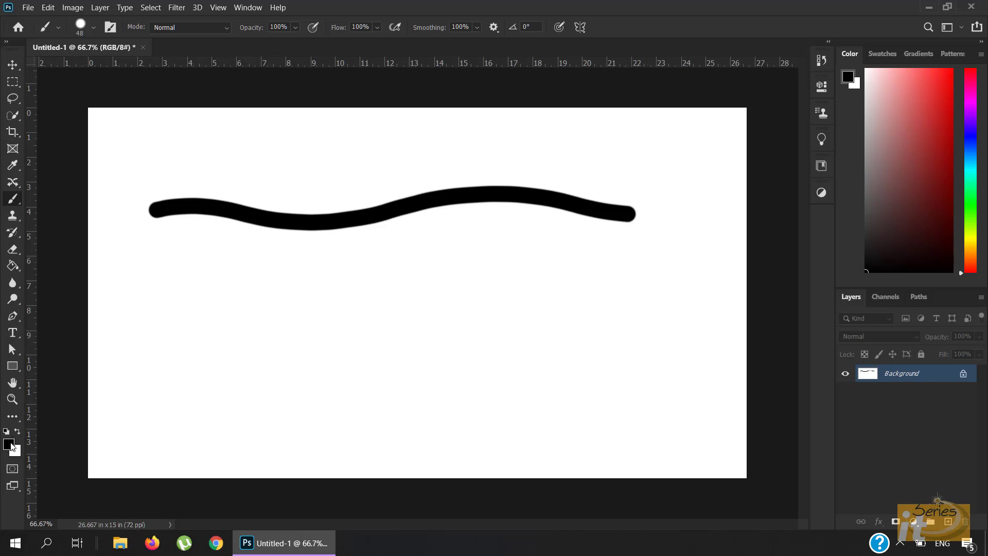
{"action": "left_click", "coordinate": [927, 127]}
{"action": "mouse_move", "coordinate": [135, 324]}
{"action": "left_mouse_down"}
{"action": "mouse_move", "coordinate": [212, 307]}
{"action": "mouse_move", "coordinate": [272, 337]}
{"action": "mouse_move", "coordinate": [394, 343]}
{"action": "mouse_move", "coordinate": [498, 293]}
{"action": "mouse_move", "coordinate": [597, 305]}
{"action": "left_mouse_up"}
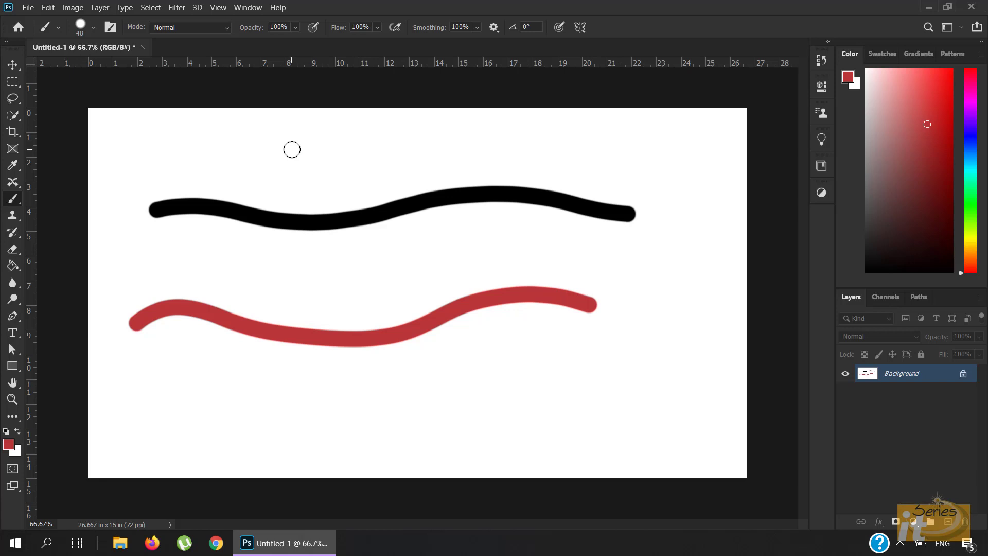
- Set the brush to 92 px with 94% hardness and paint a thick red stroke above the black one
{"action": "right_click", "coordinate": [291, 150]}
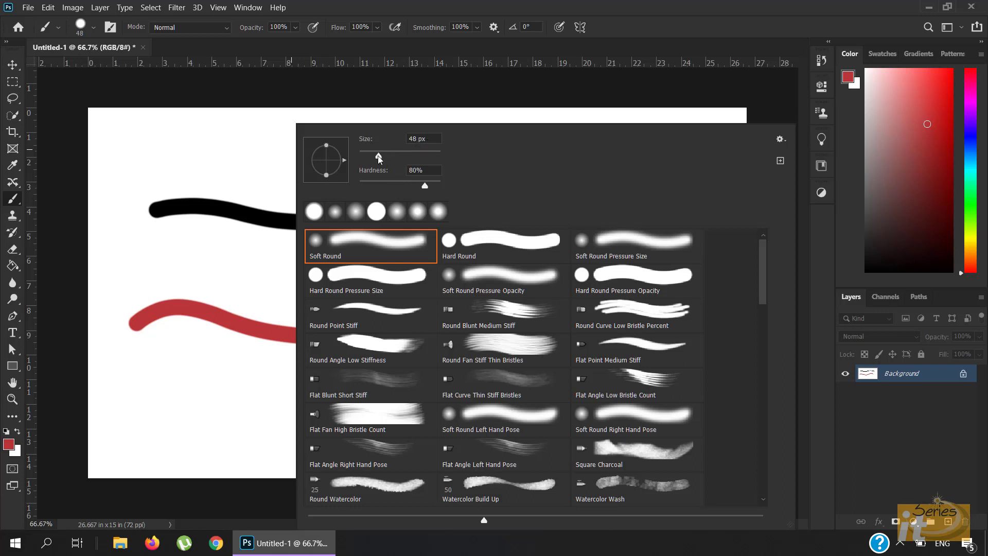
{"action": "left_click_drag", "start_coordinate": [378, 158], "coordinate": [366, 158]}
{"action": "left_click_drag", "start_coordinate": [366, 158], "coordinate": [417, 157]}
{"action": "left_click_drag", "start_coordinate": [417, 156], "coordinate": [398, 159]}
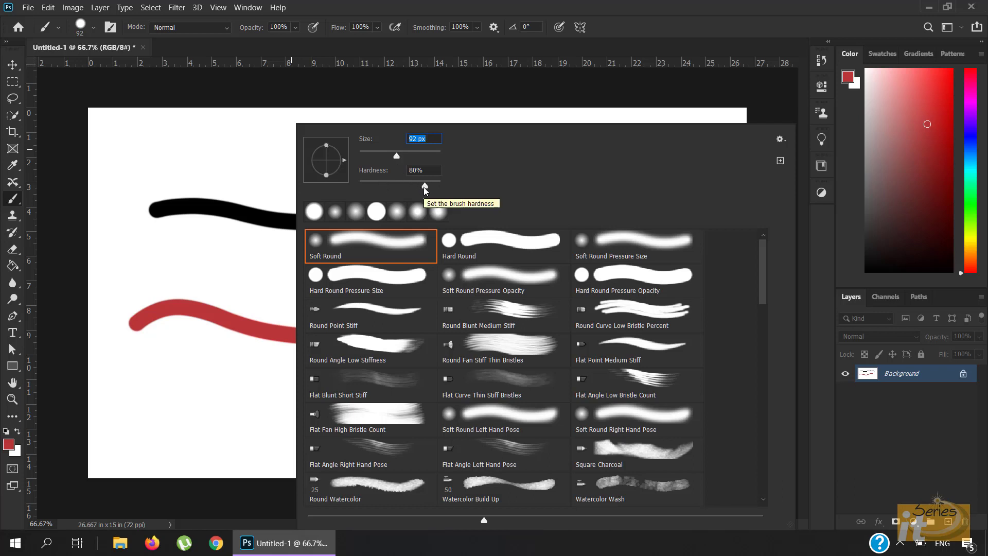
{"action": "left_click_drag", "start_coordinate": [425, 190], "coordinate": [437, 188]}
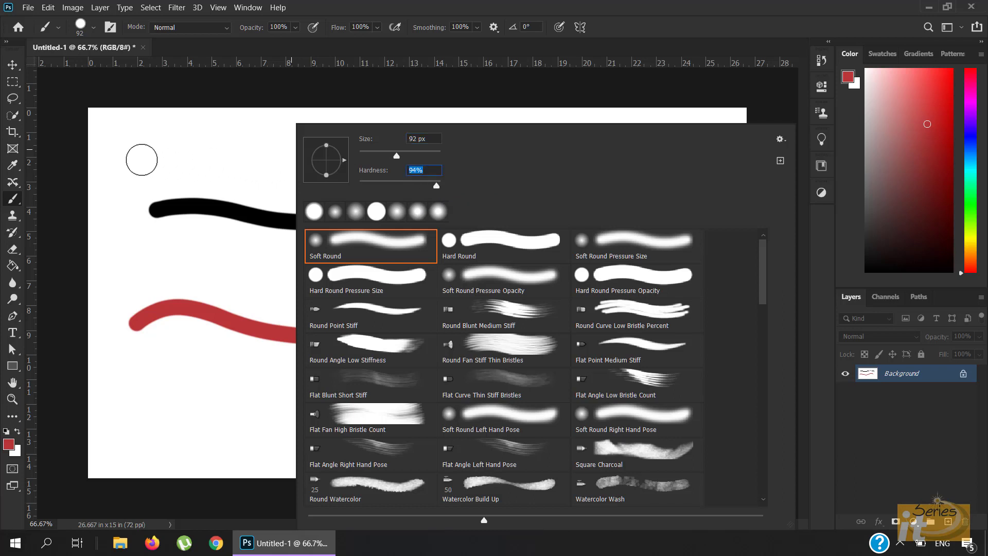
{"action": "left_click", "coordinate": [132, 155]}
{"action": "mouse_move", "coordinate": [134, 154]}
{"action": "left_mouse_down"}
{"action": "mouse_move", "coordinate": [380, 161]}
{"action": "mouse_move", "coordinate": [647, 152]}
{"action": "left_mouse_up"}
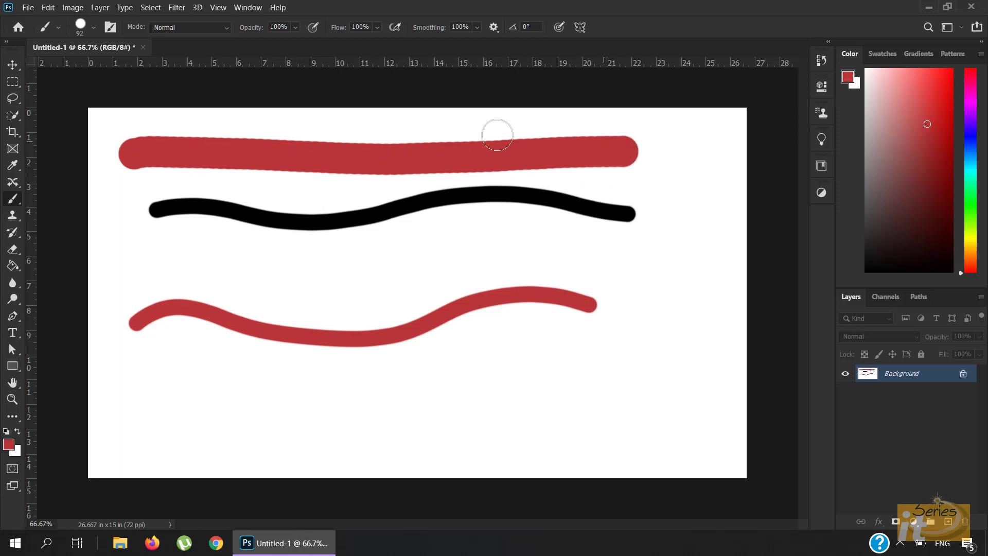
- Lower the brush hardness to 24% and paint a soft-edged red stroke between the black and lower red strokes
{"action": "right_click", "coordinate": [245, 247]}
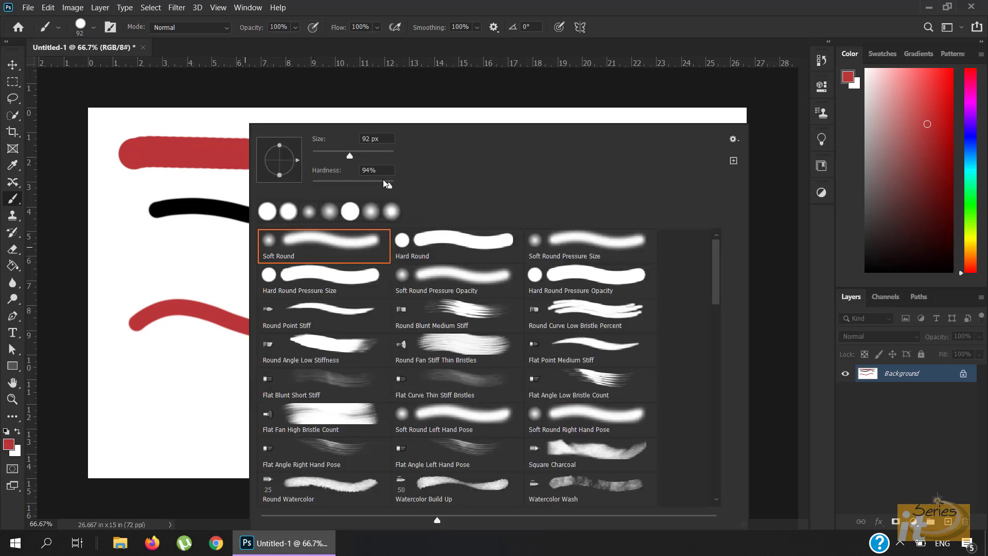
{"action": "left_click_drag", "start_coordinate": [387, 185], "coordinate": [331, 188]}
{"action": "mouse_move", "coordinate": [174, 250]}
{"action": "left_mouse_down"}
{"action": "mouse_move", "coordinate": [332, 282]}
{"action": "mouse_move", "coordinate": [438, 243]}
{"action": "mouse_move", "coordinate": [592, 254]}
{"action": "mouse_move", "coordinate": [652, 246]}
{"action": "left_mouse_up"}
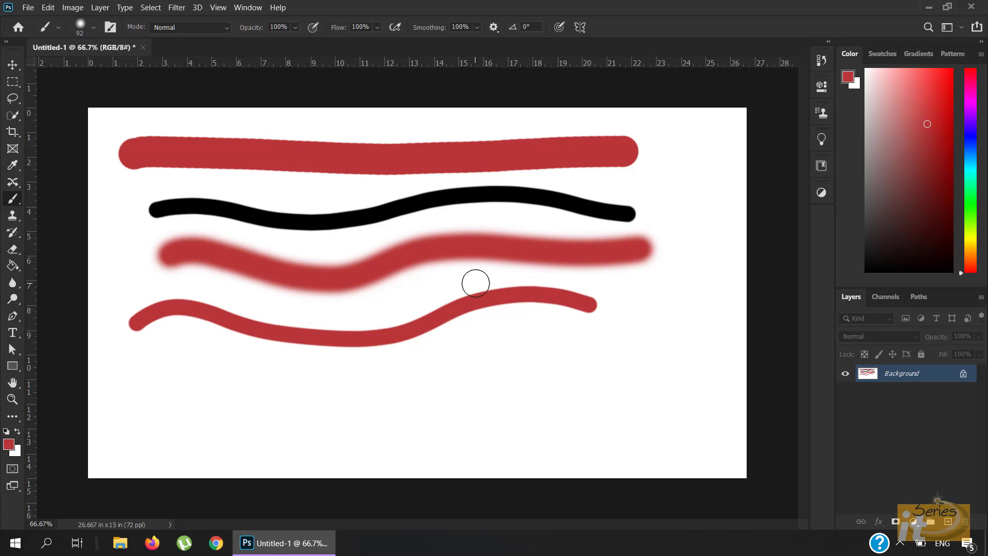
{"action": "left_click", "coordinate": [94, 28]}
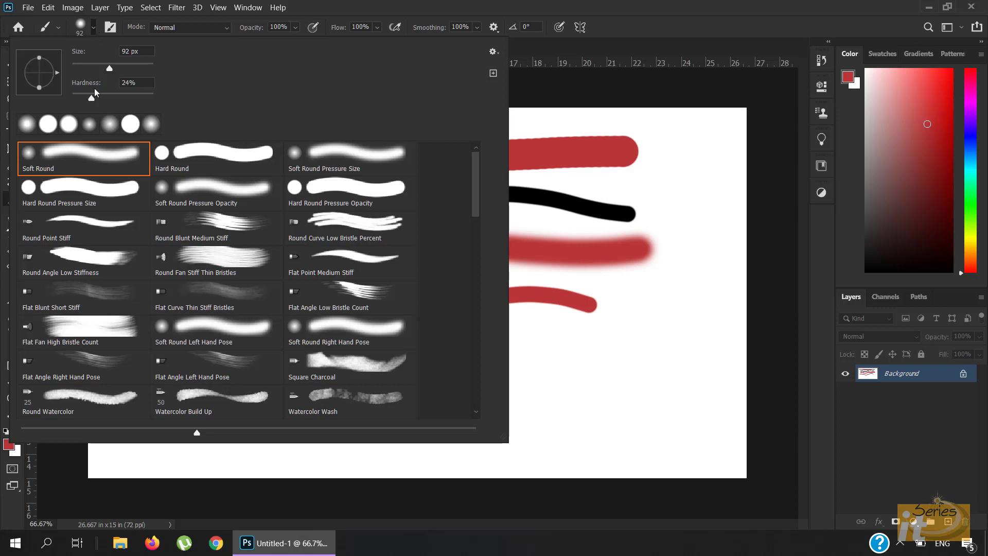
{"action": "left_click", "coordinate": [393, 4]}
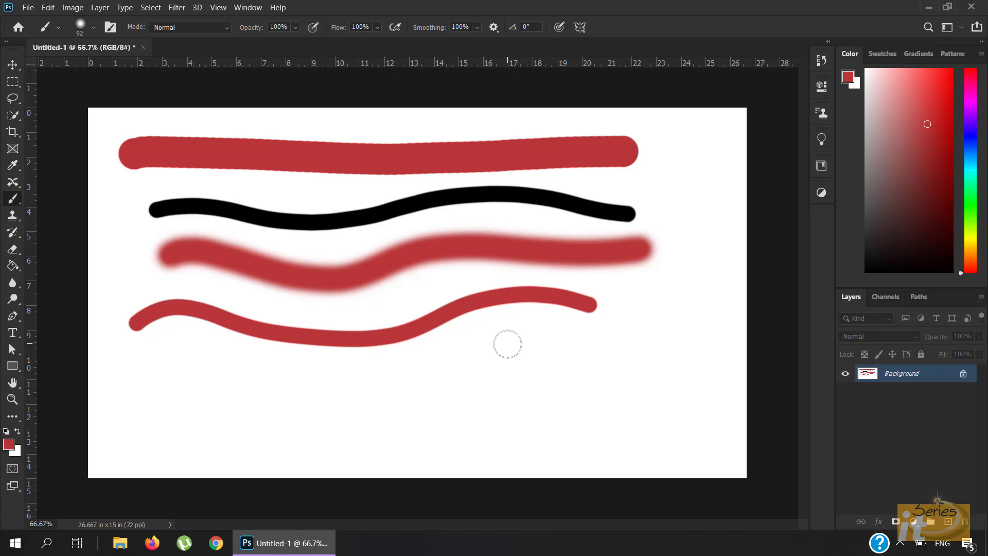
- Enlarge the brush in increments to 900 px
{"action": "key", "text": "bracketright"}
{"action": "key", "text": "bracketright"}
{"action": "key", "text": "bracketright"}
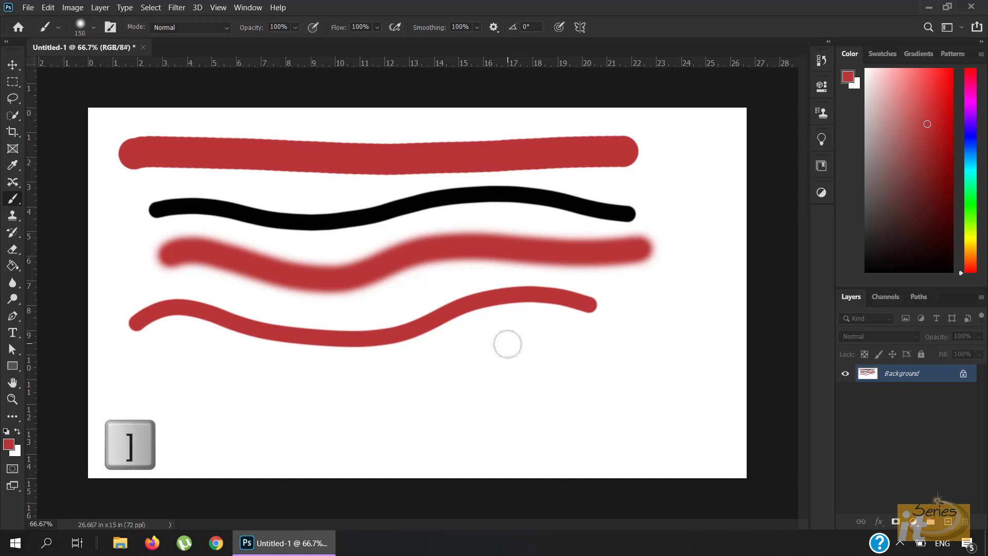
{"action": "key", "text": "bracketright"}
{"action": "key", "text": "bracketright"}
{"action": "key", "text": "bracketright"}
{"action": "key", "text": "bracketright"}
{"action": "key", "text": "bracketright"}
{"action": "key", "text": "bracketright"}
{"action": "key", "text": "bracketright"}
{"action": "key", "text": "bracketright"}
{"action": "key", "text": "bracketright"}
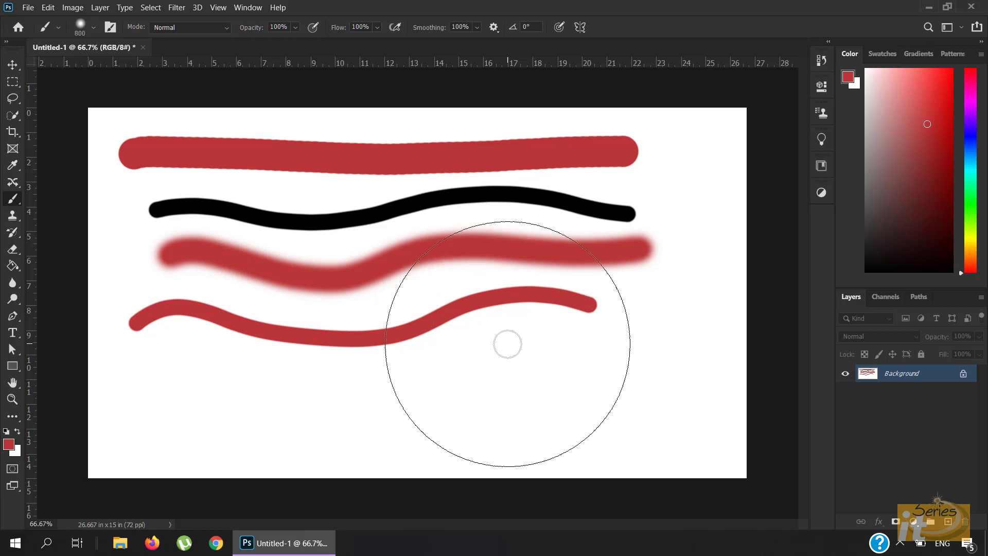
{"action": "key", "text": "bracketright"}
- Shrink the brush in increments to 200 px
{"action": "key", "text": "bracketleft"}
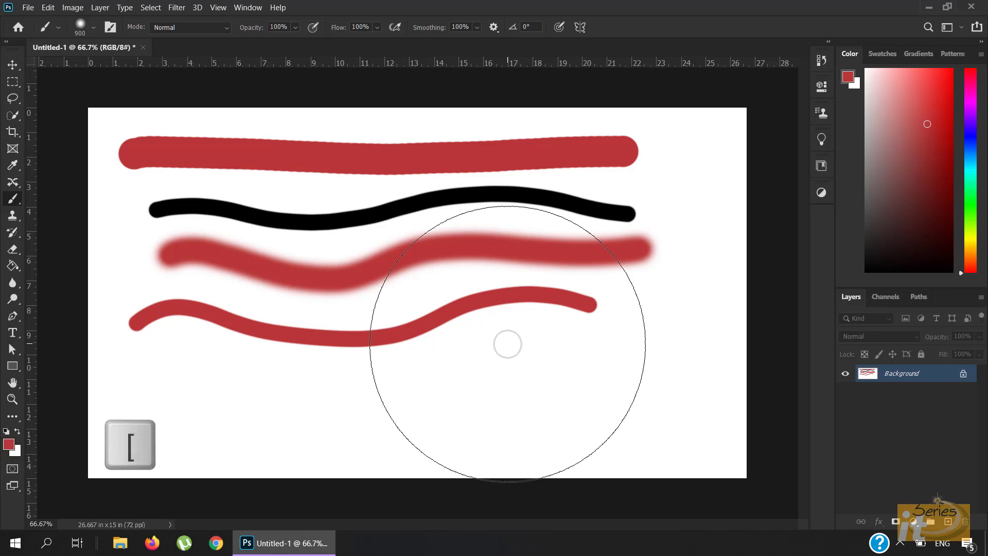
{"action": "key", "text": "bracketleft"}
{"action": "key", "text": "bracketleft"}
{"action": "key", "text": "bracketleft"}
{"action": "key", "text": "bracketleft"}
{"action": "key", "text": "bracketleft"}
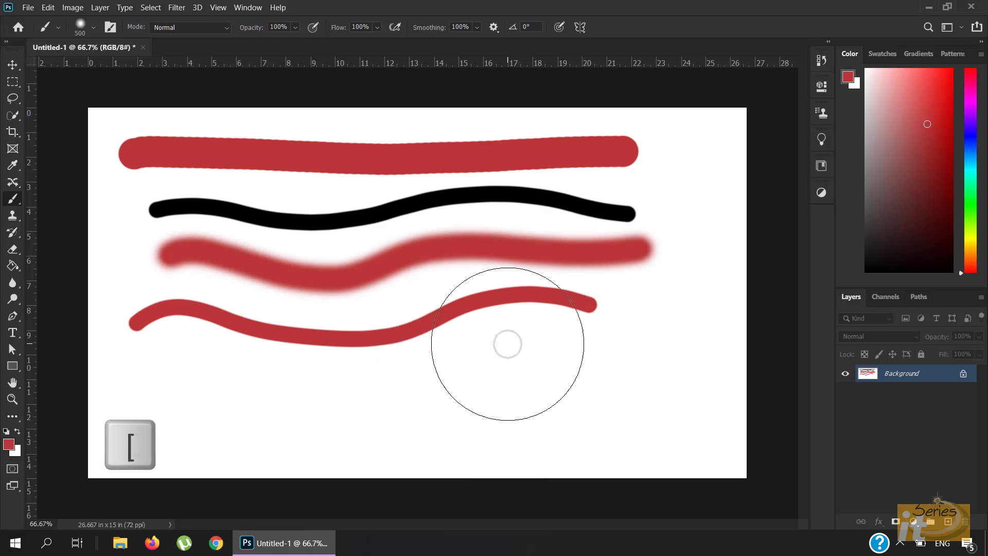
{"action": "key", "text": "bracketleft"}
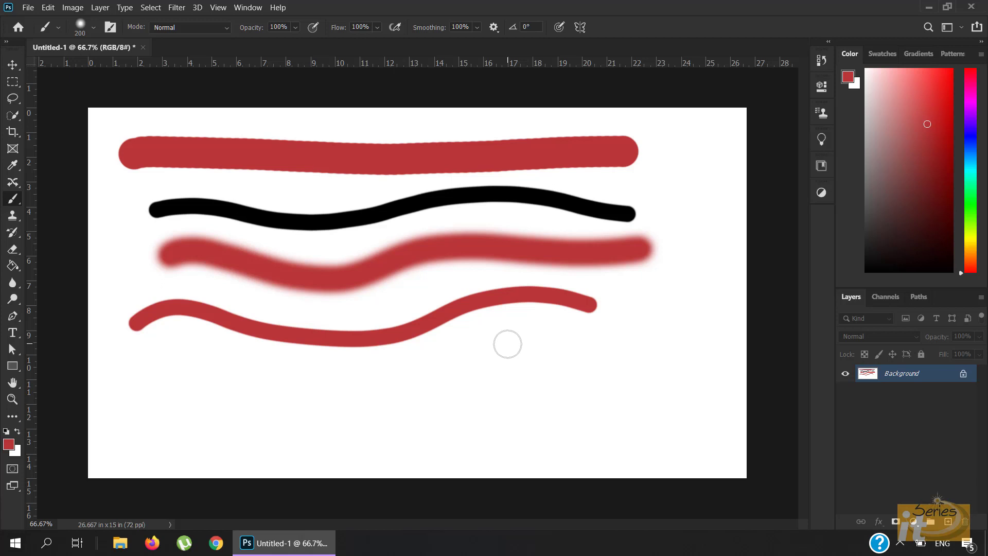
- Resize the brush interactively on the canvas to 283 px with 36% hardness
{"action": "key", "text": "bracketright"}
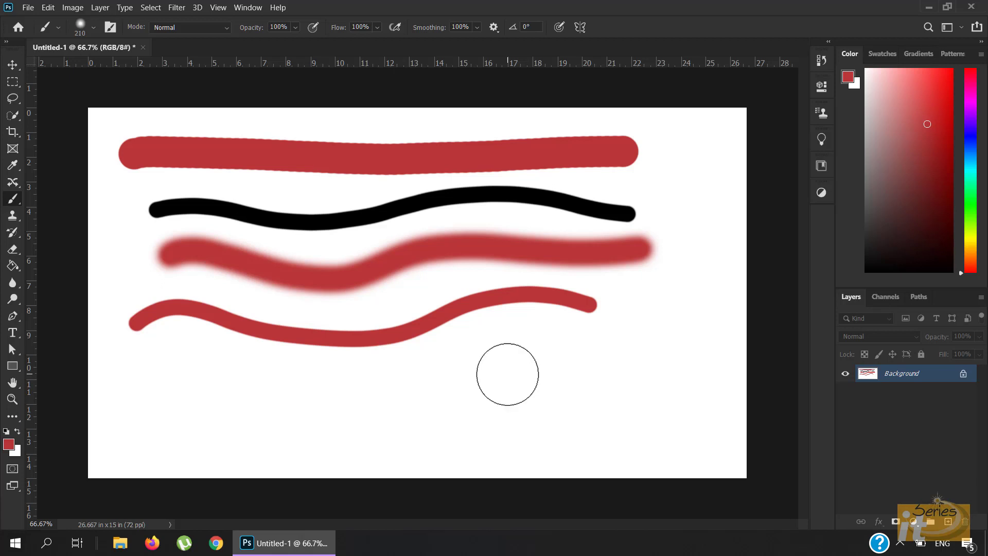
{"action": "key", "text": "alt"}
{"action": "mouse_move", "coordinate": [507, 374]}
{"action": "left_mouse_down"}
{"action": "mouse_move", "coordinate": [512, 268]}
{"action": "mouse_move", "coordinate": [507, 453]}
{"action": "mouse_move", "coordinate": [507, 298]}
{"action": "mouse_move", "coordinate": [509, 424]}
{"action": "mouse_move", "coordinate": [516, 298]}
{"action": "mouse_move", "coordinate": [514, 391]}
{"action": "mouse_move", "coordinate": [515, 290]}
{"action": "mouse_move", "coordinate": [508, 388]}
{"action": "mouse_move", "coordinate": [506, 289]}
{"action": "mouse_move", "coordinate": [505, 343]}
{"action": "mouse_move", "coordinate": [477, 350]}
{"action": "mouse_move", "coordinate": [525, 355]}
{"action": "mouse_move", "coordinate": [466, 359]}
{"action": "mouse_move", "coordinate": [578, 357]}
{"action": "mouse_move", "coordinate": [448, 379]}
{"action": "mouse_move", "coordinate": [594, 370]}
{"action": "mouse_move", "coordinate": [478, 384]}
{"action": "mouse_move", "coordinate": [591, 381]}
{"action": "mouse_move", "coordinate": [522, 387]}
{"action": "left_mouse_up"}
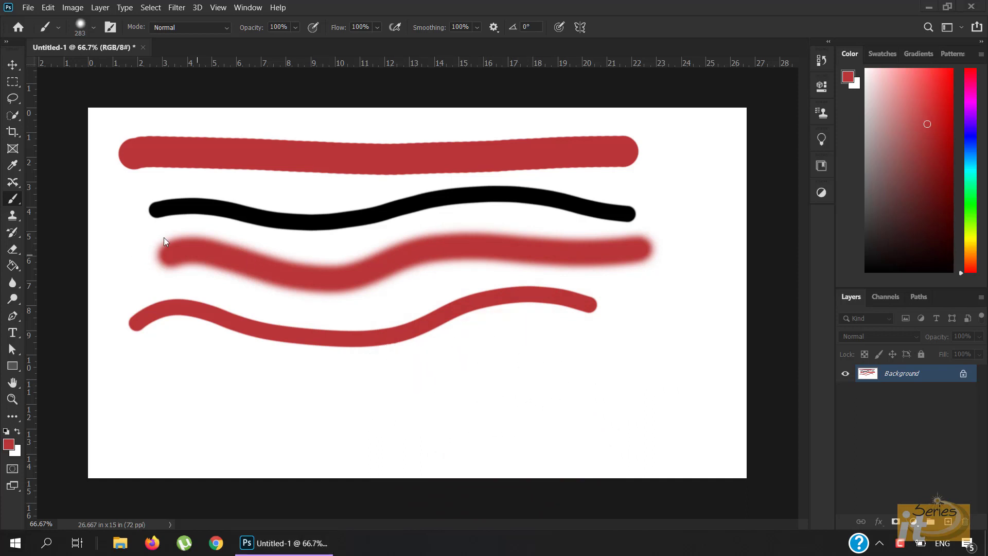
- Hide the brush tip and brush stroke previews so the brush presets list by name only
{"action": "right_click", "coordinate": [470, 324]}
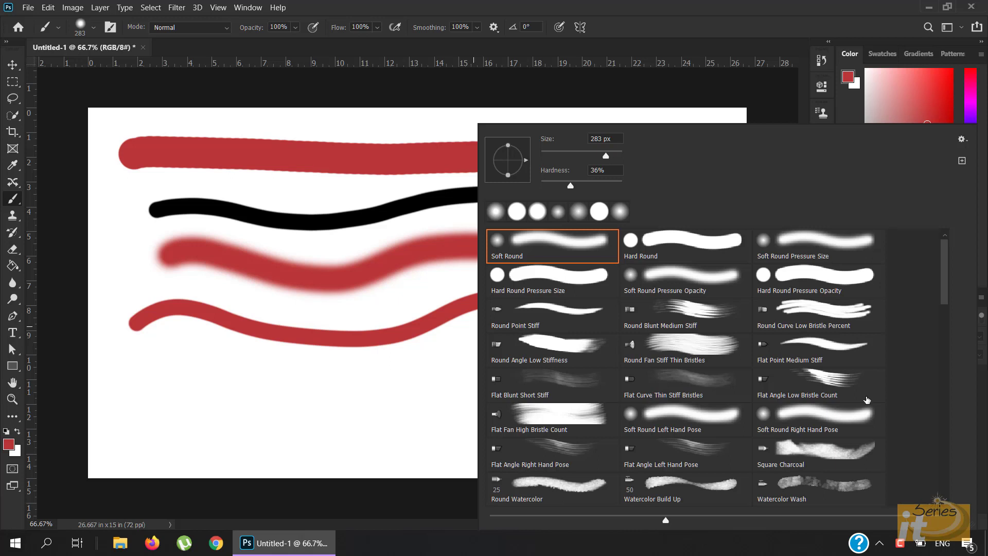
{"action": "left_click", "coordinate": [962, 142]}
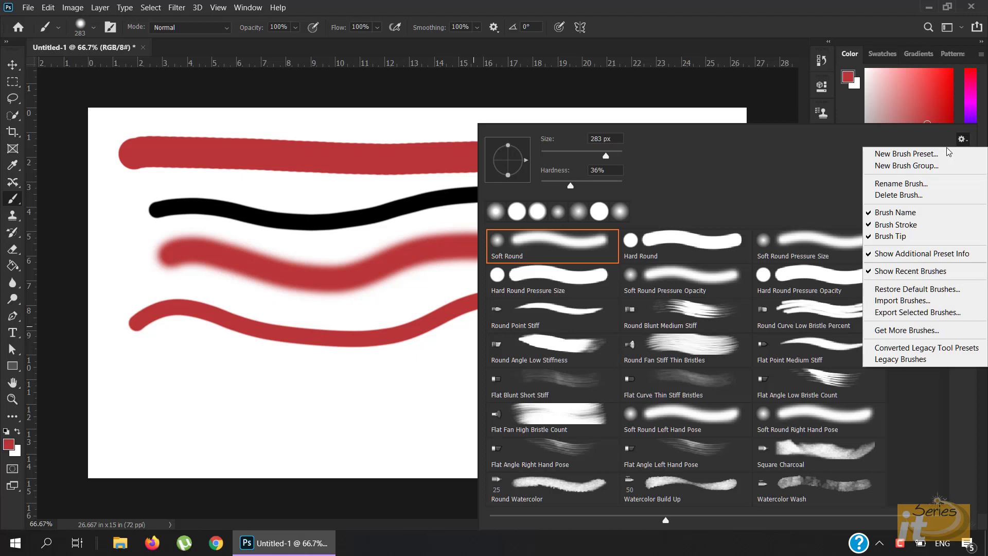
{"action": "left_click", "coordinate": [904, 239]}
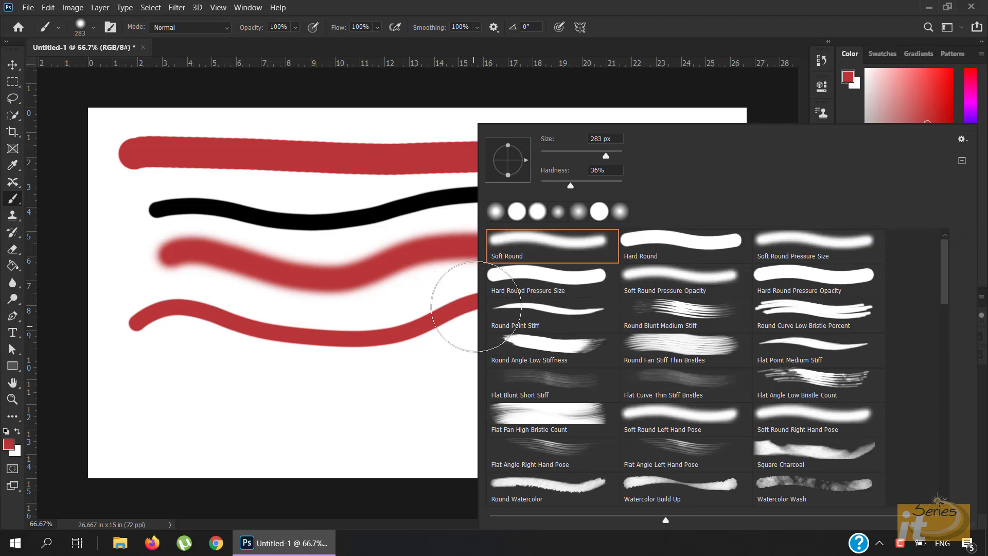
{"action": "left_click", "coordinate": [962, 139]}
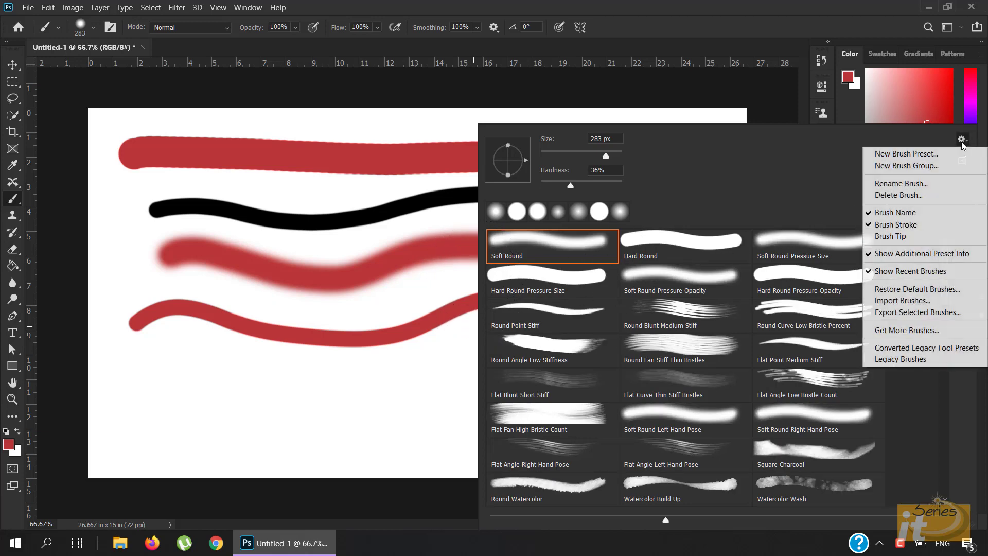
{"action": "left_click", "coordinate": [895, 225]}
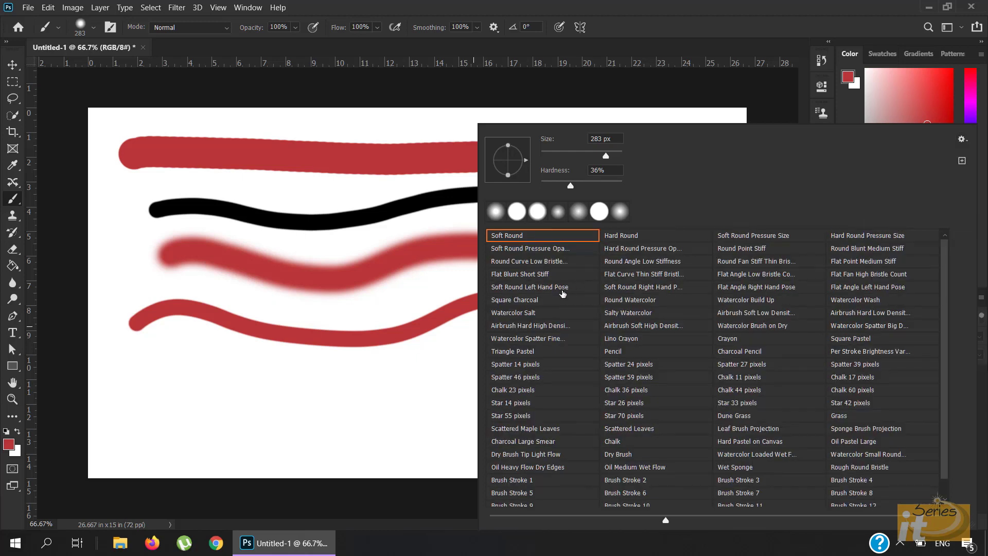
- Restore the brush stroke and brush tip previews in the brush preset list
{"action": "left_click", "coordinate": [961, 140]}
{"action": "left_click", "coordinate": [895, 227]}
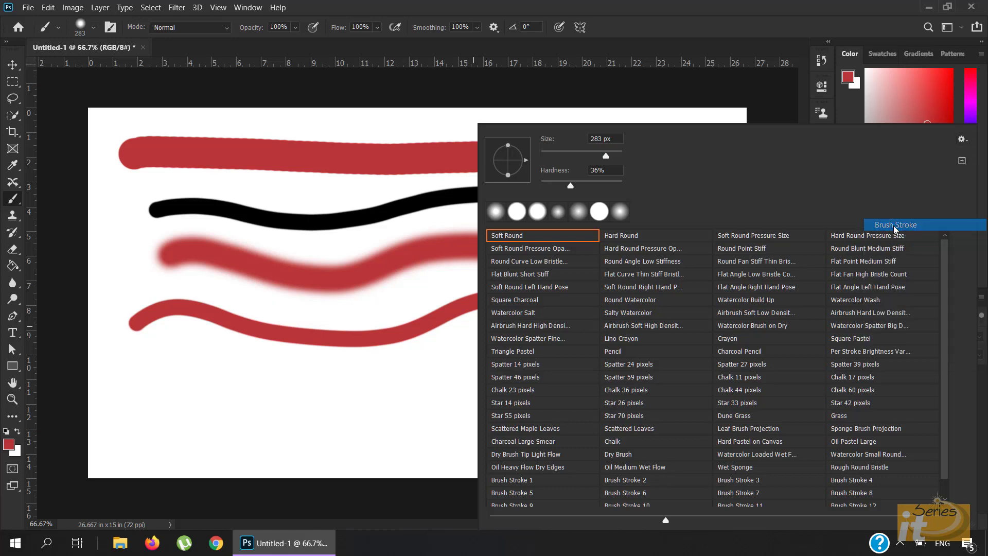
{"action": "left_click", "coordinate": [961, 140]}
{"action": "left_click", "coordinate": [899, 240]}
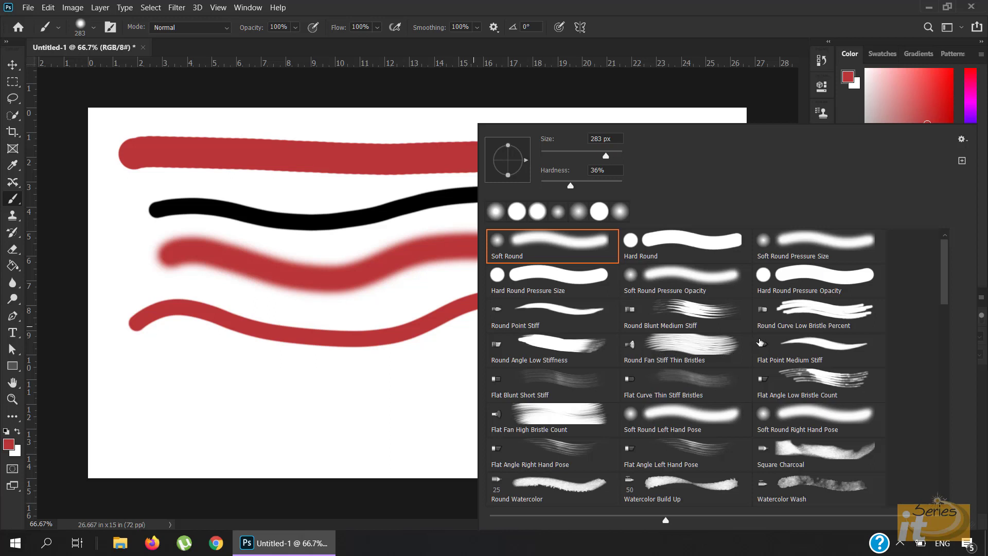
- Choose the Dune Grass preset as the brush at 112 px
{"action": "scroll", "coordinate": [760, 342], "scroll_direction": "down", "scroll_amount": 2}
{"action": "scroll", "coordinate": [762, 341], "scroll_direction": "down", "scroll_amount": 3}
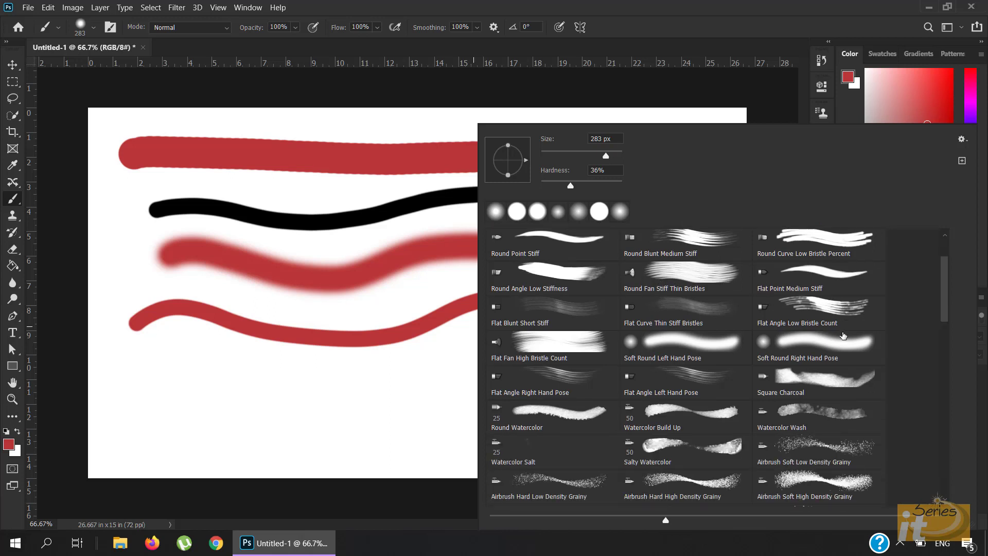
{"action": "scroll", "coordinate": [807, 360], "scroll_direction": "down", "scroll_amount": 4}
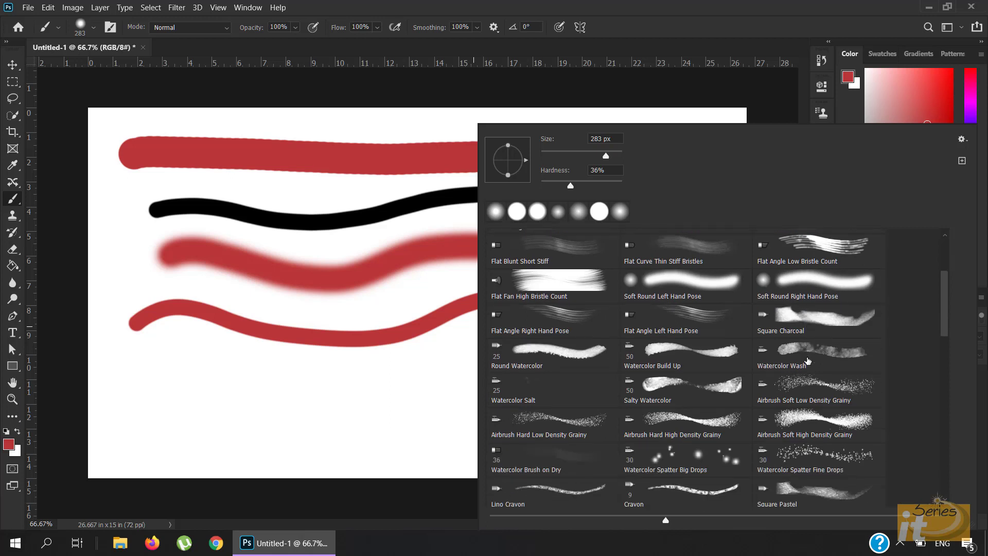
{"action": "scroll", "coordinate": [772, 375], "scroll_direction": "down", "scroll_amount": 6}
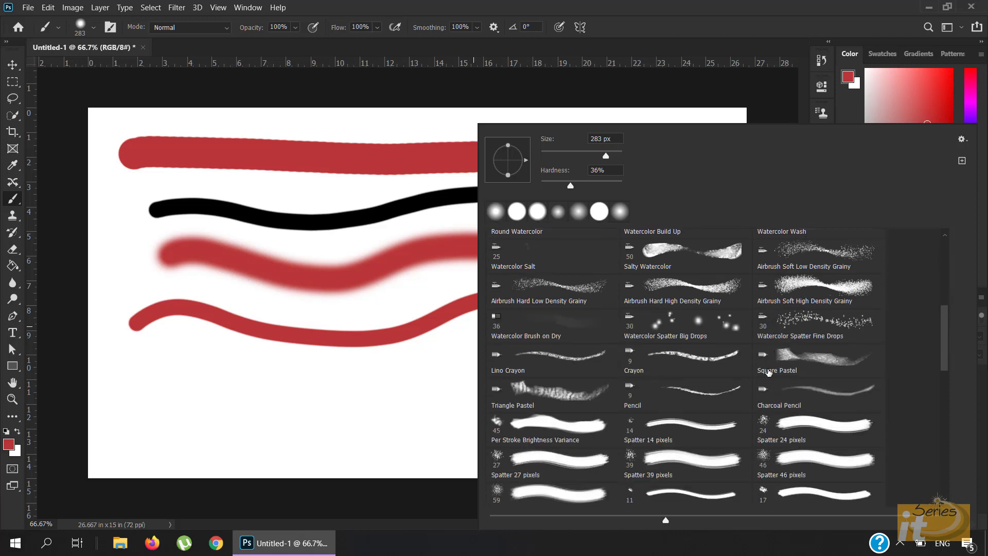
{"action": "scroll", "coordinate": [760, 370], "scroll_direction": "down", "scroll_amount": 5}
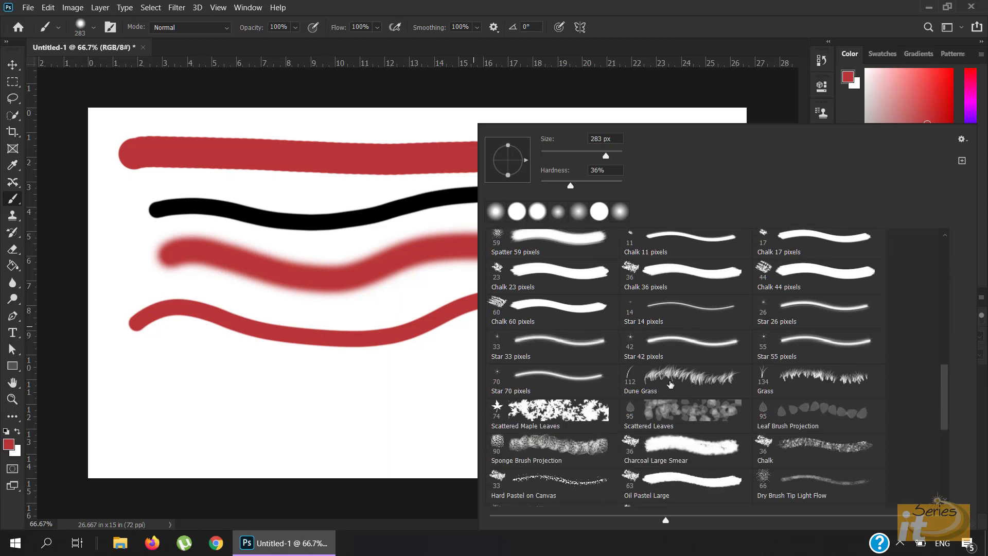
{"action": "left_click", "coordinate": [671, 377]}
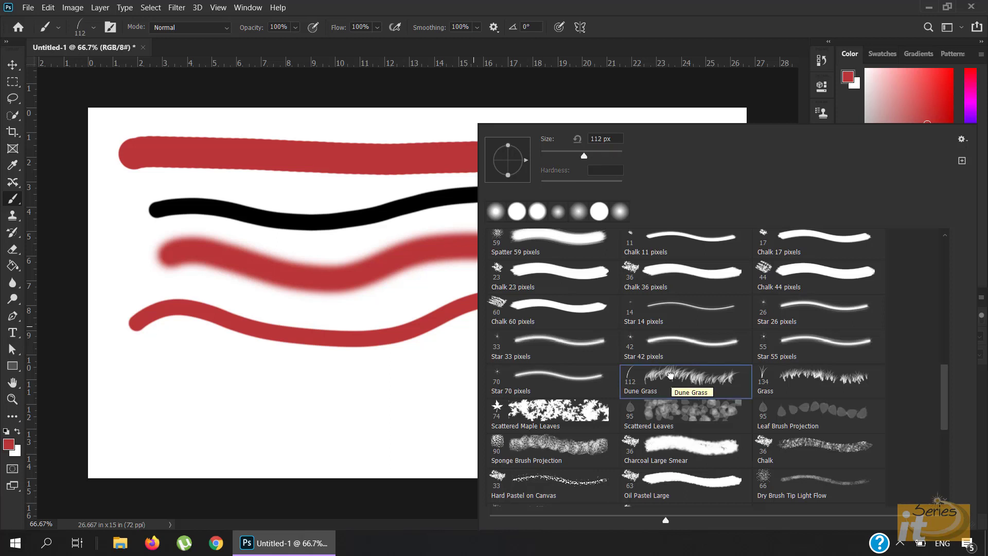
{"action": "double_click", "coordinate": [671, 376]}
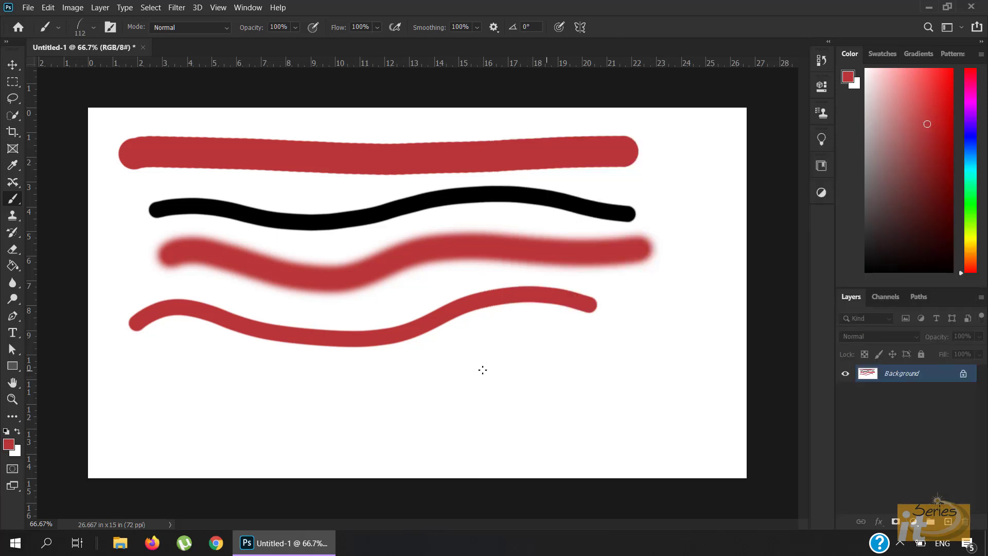
- Set the foreground color to green 1bb51b
{"action": "left_click", "coordinate": [8, 445]}
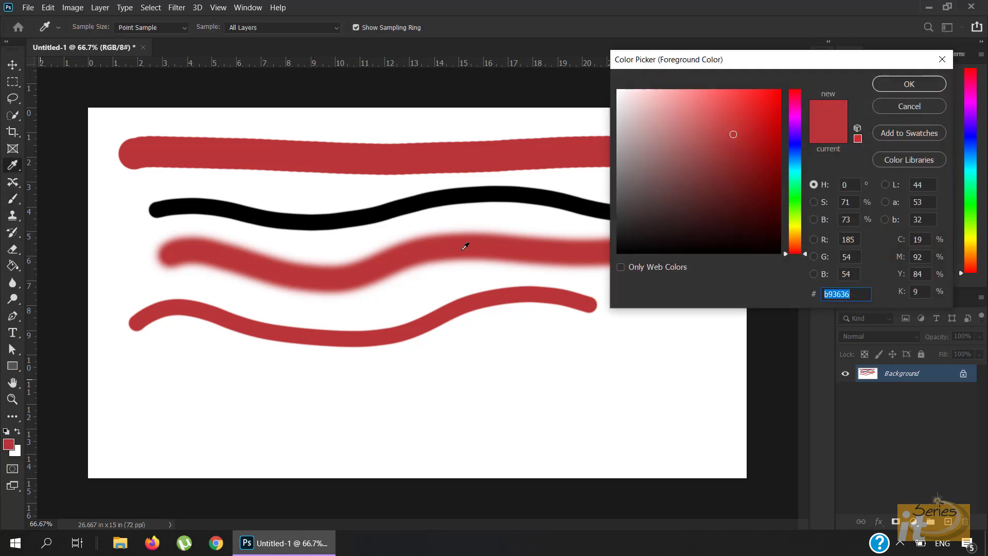
{"action": "left_click", "coordinate": [795, 198]}
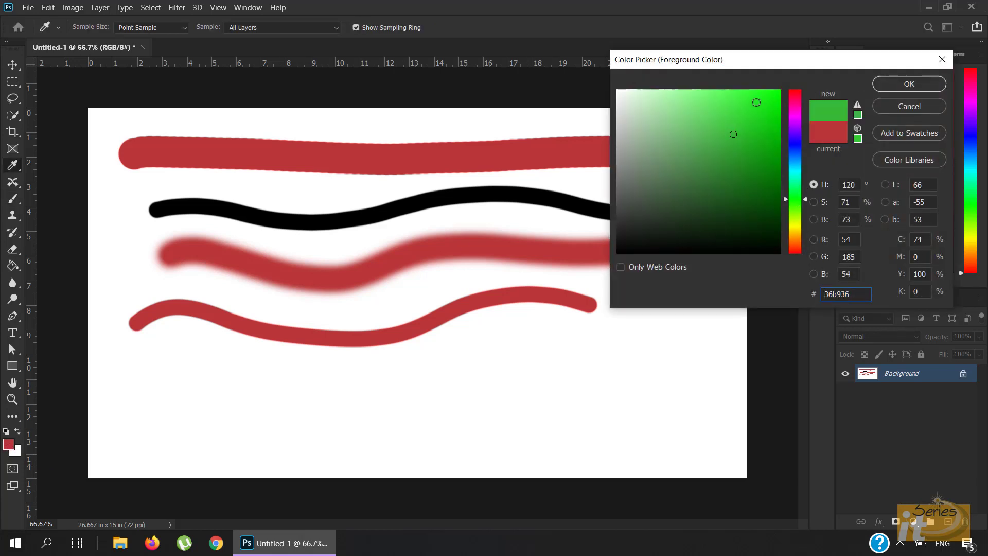
{"action": "left_click", "coordinate": [760, 102]}
{"action": "left_click", "coordinate": [757, 137]}
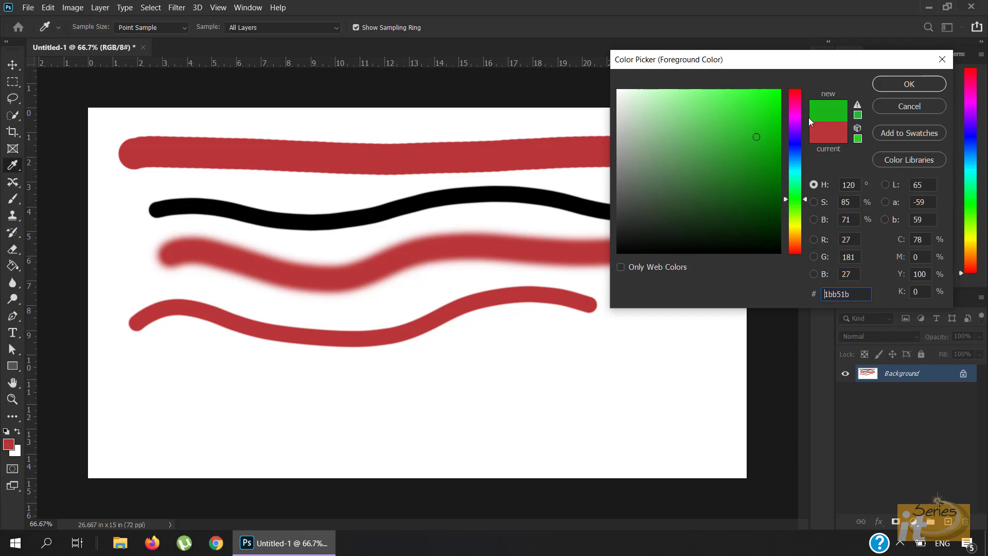
{"action": "left_click", "coordinate": [891, 85]}
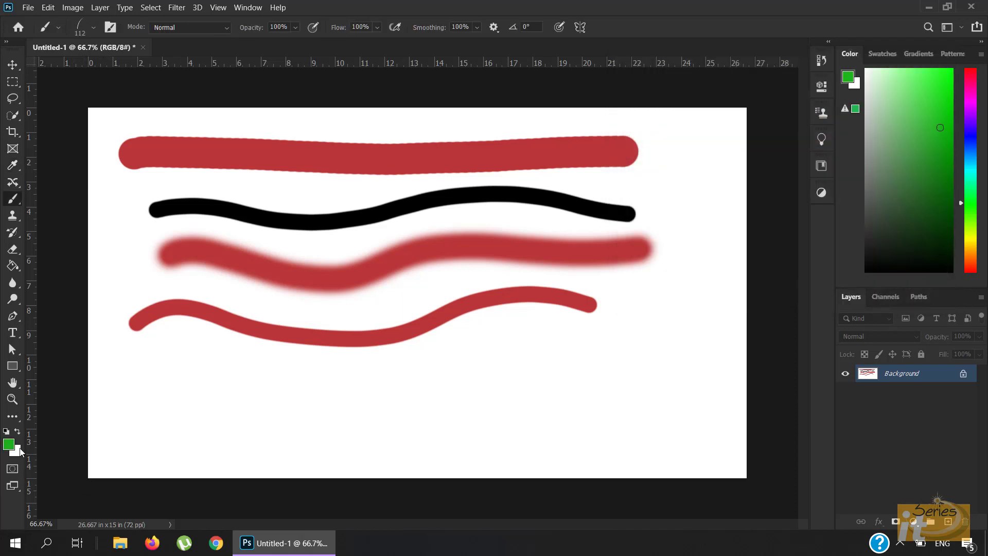
- Set the background color to dark green 0d5d0b and paint a horizontal strip of grass below the existing strokes
{"action": "left_click", "coordinate": [15, 451]}
{"action": "left_click", "coordinate": [762, 193]}
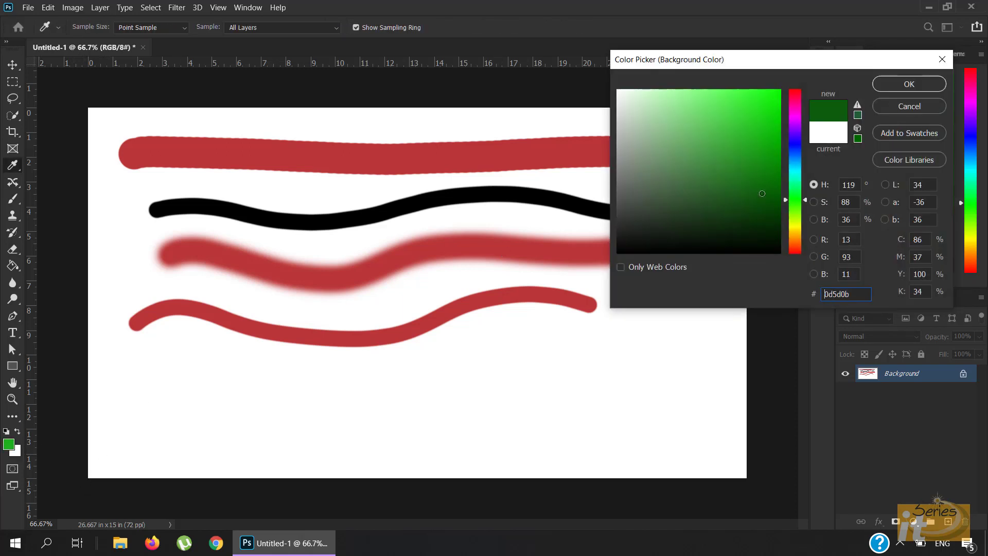
{"action": "left_click", "coordinate": [909, 84]}
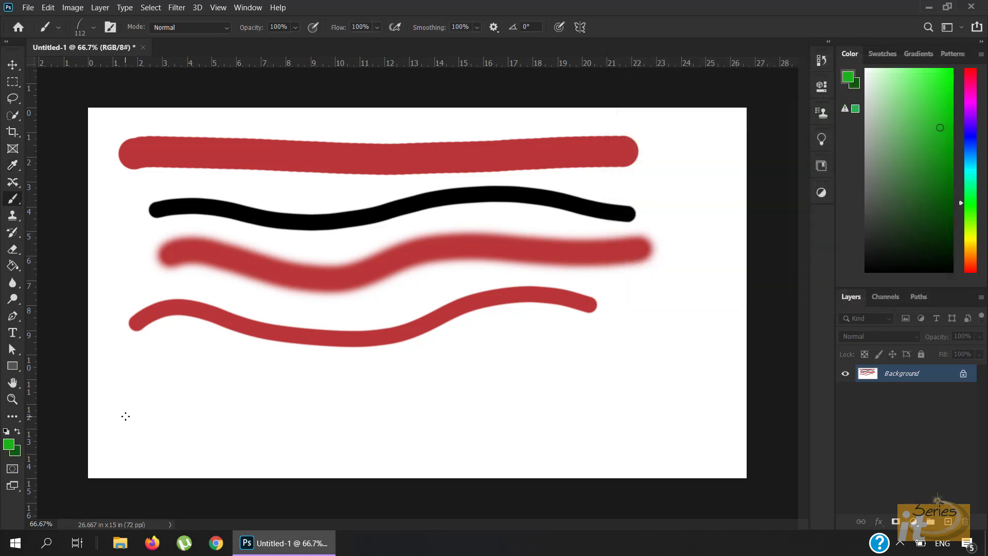
{"action": "mouse_move", "coordinate": [126, 415]}
{"action": "left_mouse_down"}
{"action": "mouse_move", "coordinate": [548, 420]}
{"action": "mouse_move", "coordinate": [386, 420]}
{"action": "left_mouse_up"}
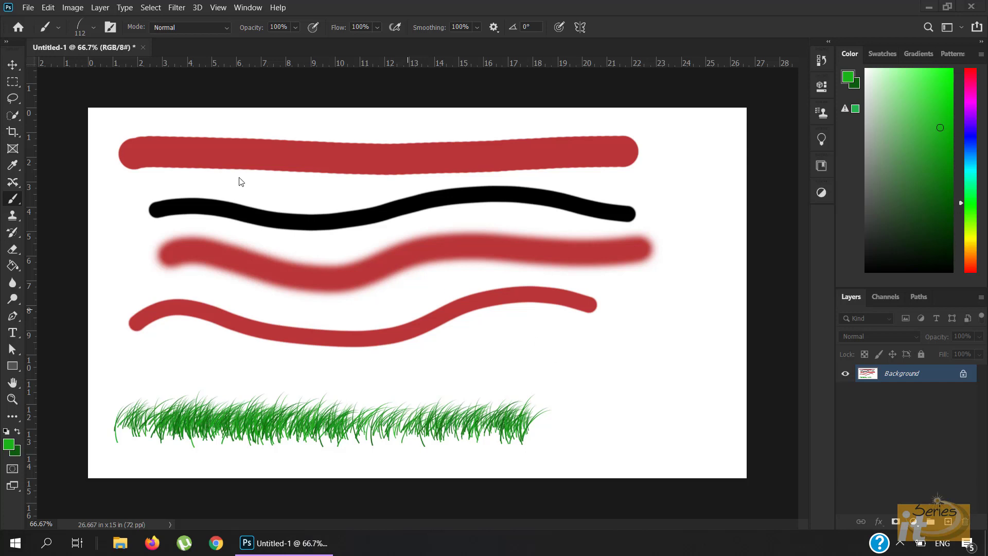
- Choose the Hard Round preset as the brush, keeping 112 px and 100% hardness
{"action": "left_click", "coordinate": [94, 27]}
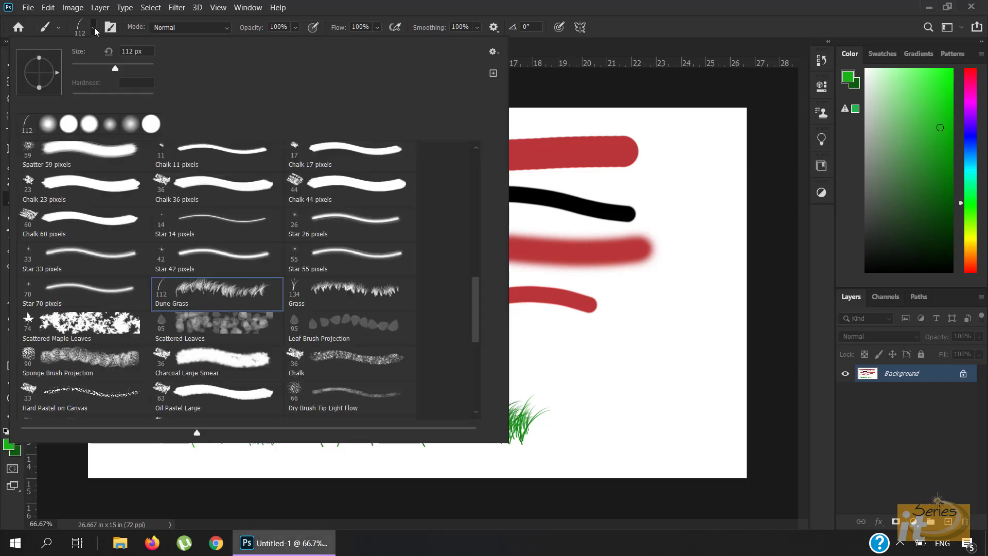
{"action": "scroll", "coordinate": [118, 192], "scroll_direction": "up", "scroll_amount": 5}
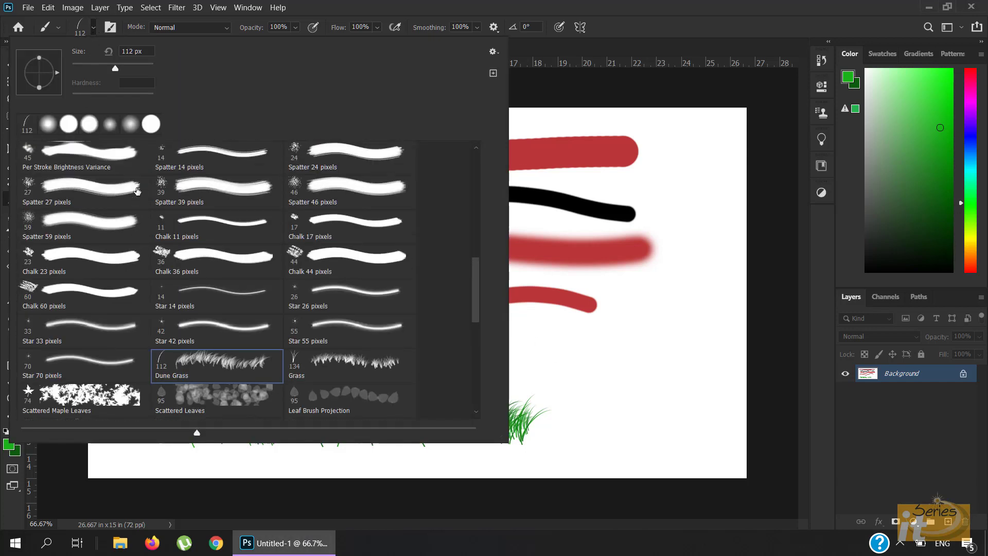
{"action": "scroll", "coordinate": [137, 192], "scroll_direction": "up", "scroll_amount": 6}
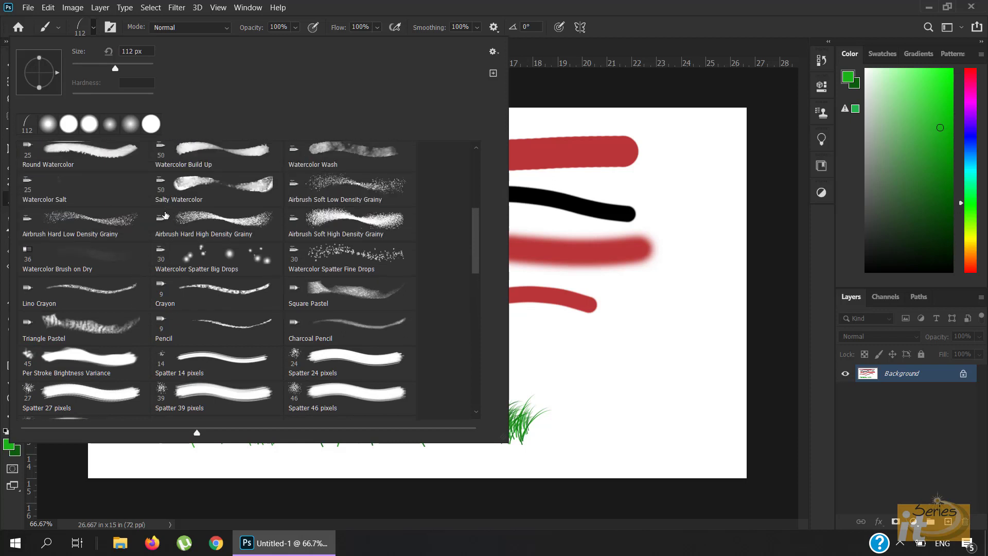
{"action": "scroll", "coordinate": [166, 214], "scroll_direction": "up", "scroll_amount": 4}
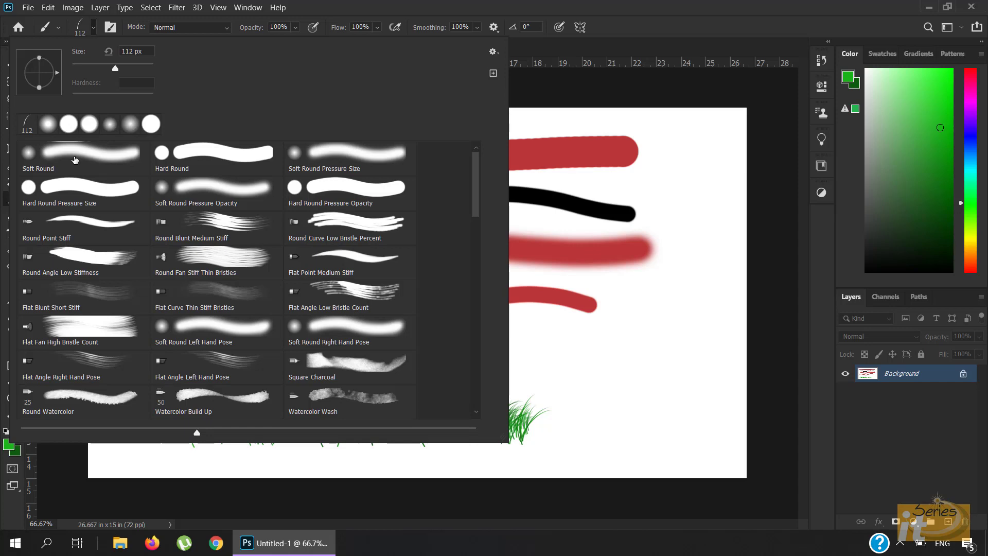
{"action": "left_click", "coordinate": [201, 157]}
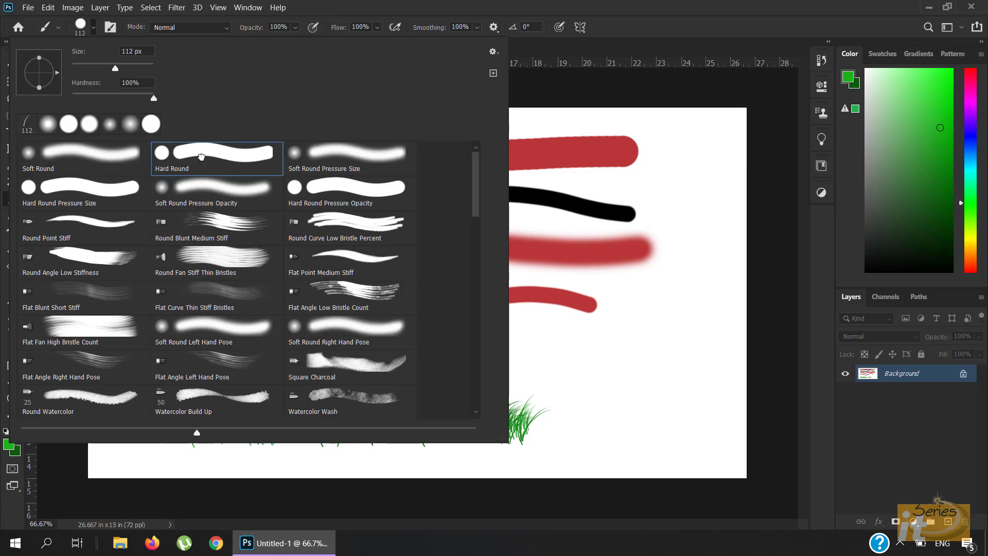
{"action": "double_click", "coordinate": [201, 157]}
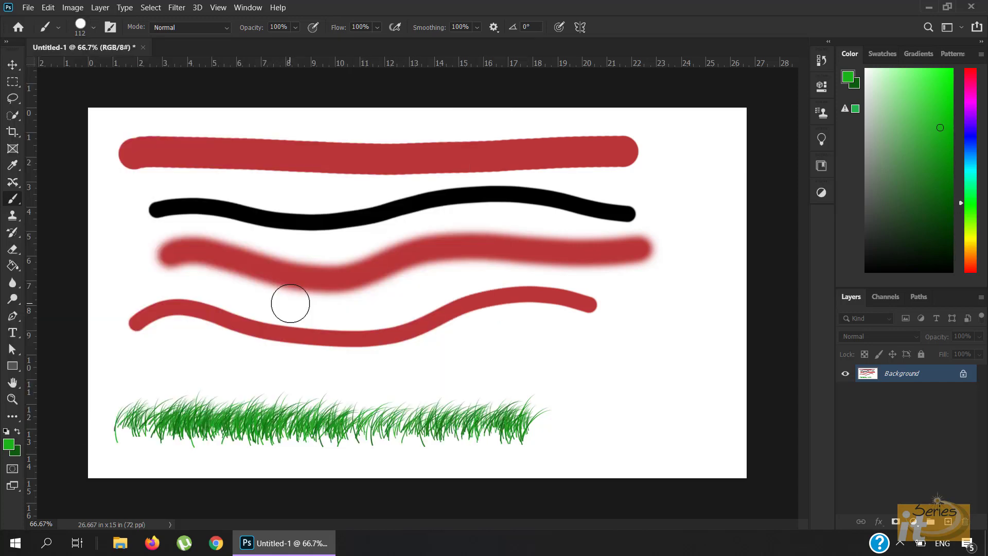
- Enlarge the Eraser to 2700 px and erase the whole canvas to the dark green background color
{"action": "key", "text": "e"}
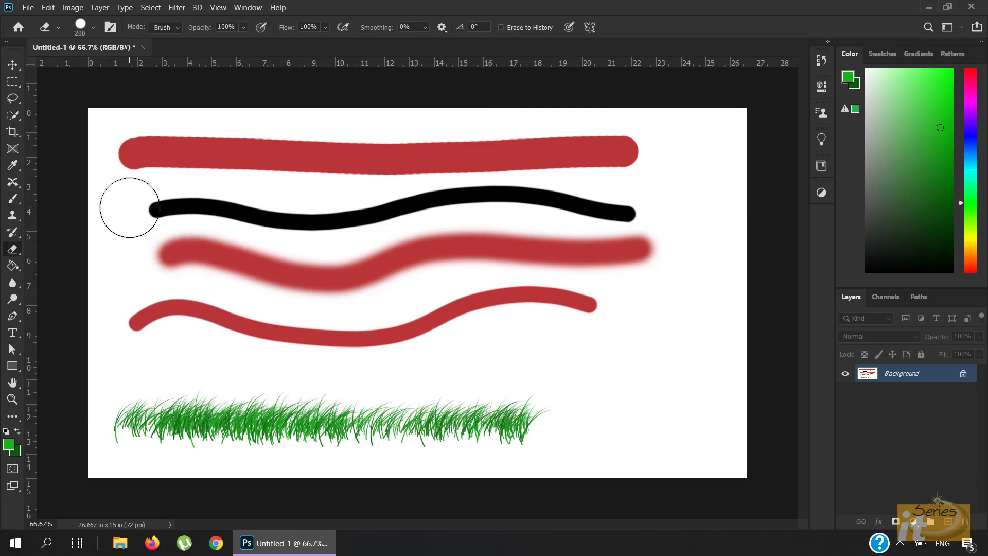
{"action": "key", "text": "bracketright"}
{"action": "key", "text": "bracketright"}
{"action": "key", "text": "bracketright"}
{"action": "key", "text": "bracketright"}
{"action": "key", "text": "bracketright"}
{"action": "key", "text": "bracketright"}
{"action": "key", "text": "bracketright"}
{"action": "key", "text": "bracketright"}
{"action": "key", "text": "bracketright"}
{"action": "key", "text": "bracketright"}
{"action": "key", "text": "bracketright"}
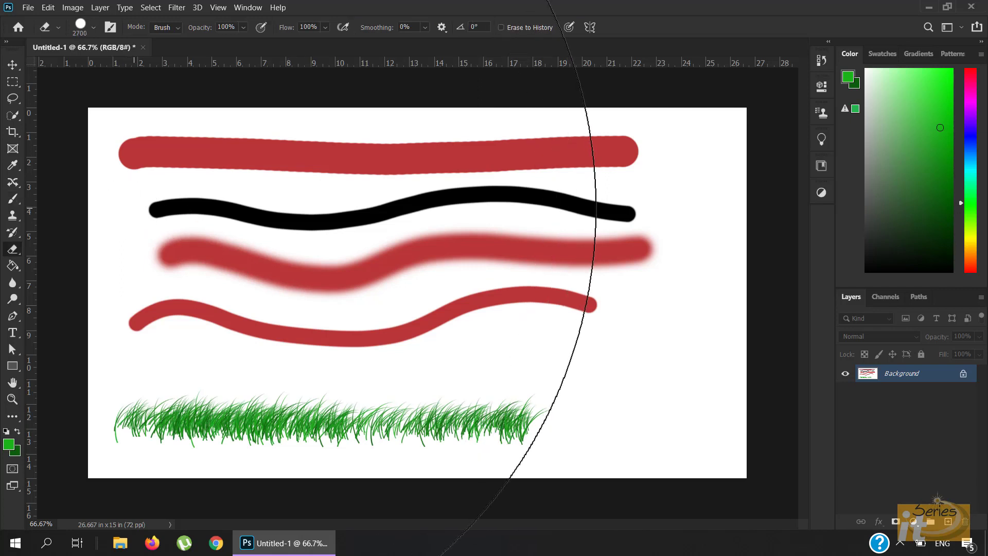
{"action": "left_click", "coordinate": [130, 207]}
{"action": "left_click_drag", "start_coordinate": [278, 241], "coordinate": [411, 252]}
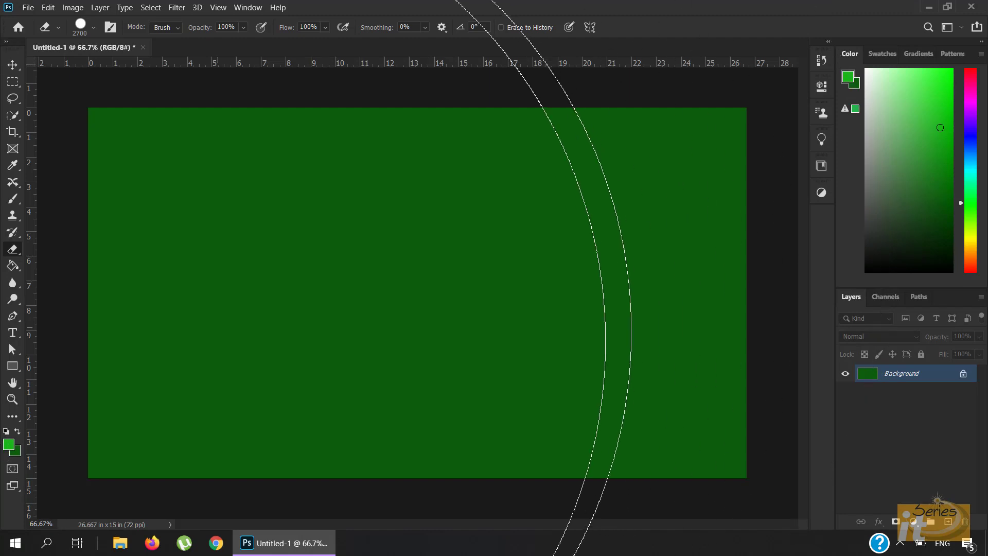
- Set the background color to white and erase the whole canvas with the large Eraser
{"action": "left_click", "coordinate": [15, 454]}
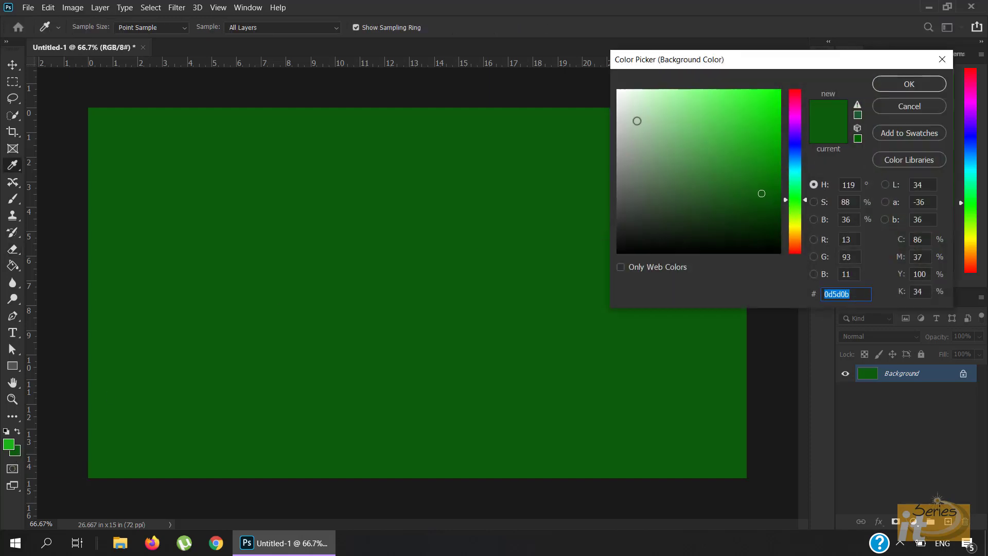
{"action": "left_click", "coordinate": [637, 121]}
{"action": "left_click", "coordinate": [889, 85]}
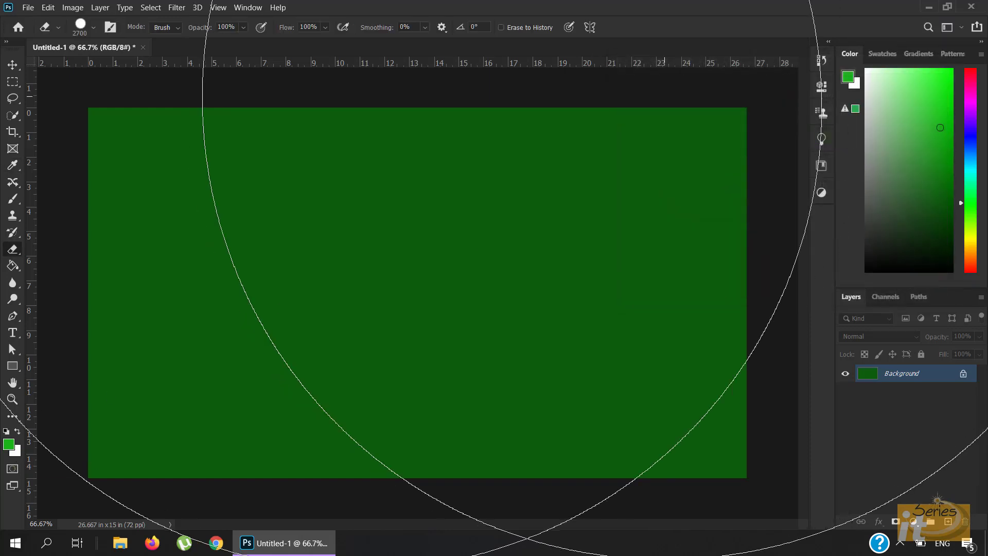
{"action": "mouse_move", "coordinate": [246, 128]}
{"action": "left_mouse_down"}
{"action": "mouse_move", "coordinate": [267, 154]}
{"action": "mouse_move", "coordinate": [669, 103]}
{"action": "left_mouse_up"}
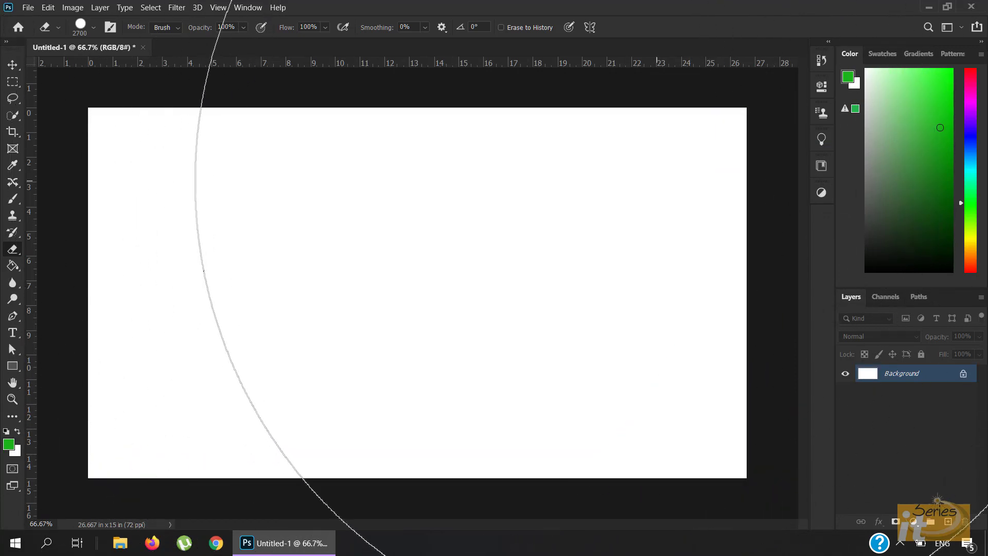
- Reduce the Eraser size to 25 px and switch to the Brush tool at 60 px
{"action": "key", "text": "bracketleft"}
{"action": "key", "text": "bracketleft"}
{"action": "key", "text": "bracketleft"}
{"action": "key", "text": "bracketleft"}
{"action": "key", "text": "bracketleft"}
{"action": "key", "text": "bracketleft"}
{"action": "key", "text": "bracketleft"}
{"action": "key", "text": "bracketleft"}
{"action": "key", "text": "bracketleft"}
{"action": "key", "text": "bracketleft"}
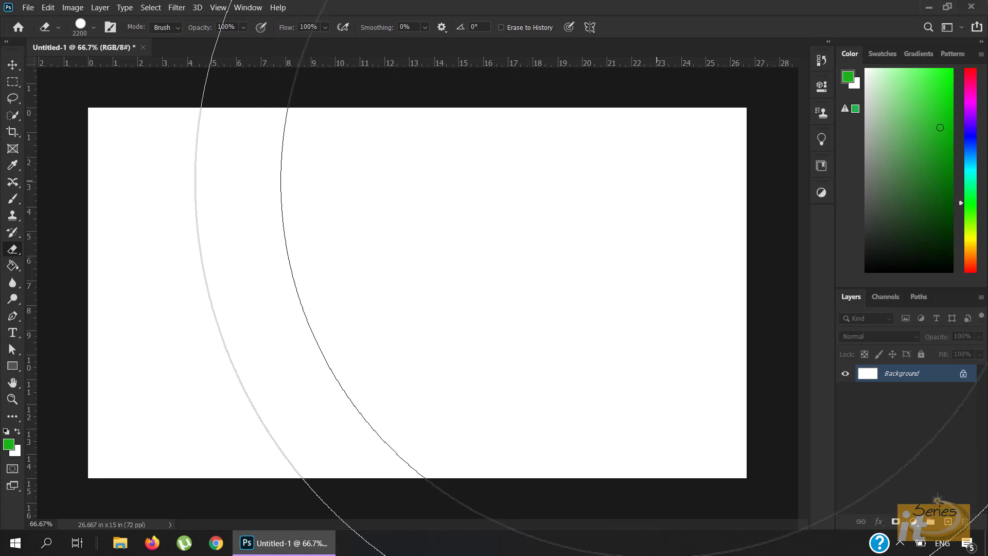
{"action": "key", "text": "bracketleft"}
{"action": "key", "text": "bracketleft"}
{"action": "key", "text": "bracketleft"}
{"action": "key", "text": "bracketleft"}
{"action": "key", "text": "bracketleft"}
{"action": "key", "text": "bracketleft"}
{"action": "key", "text": "bracketleft"}
{"action": "key", "text": "bracketleft"}
{"action": "key", "text": "bracketleft"}
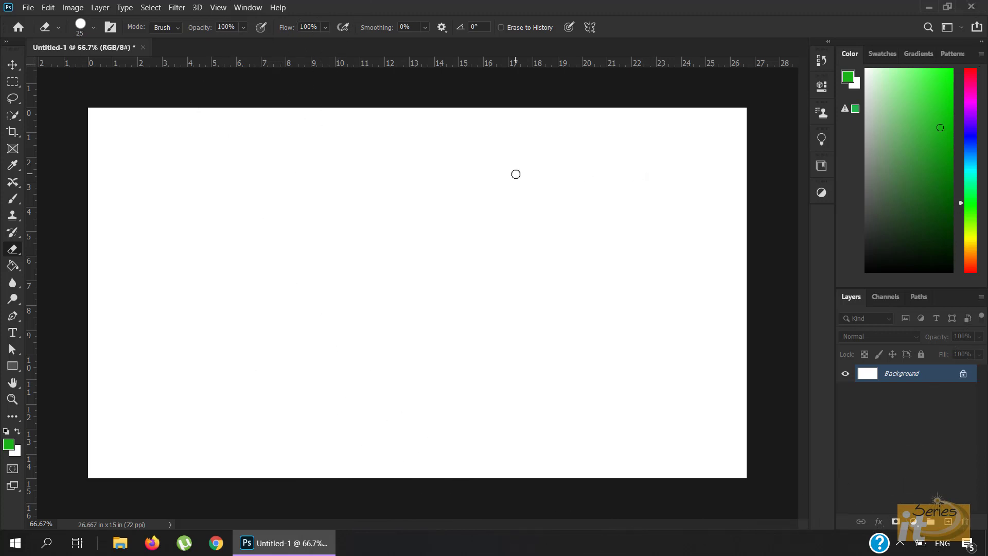
{"action": "key", "text": "b"}
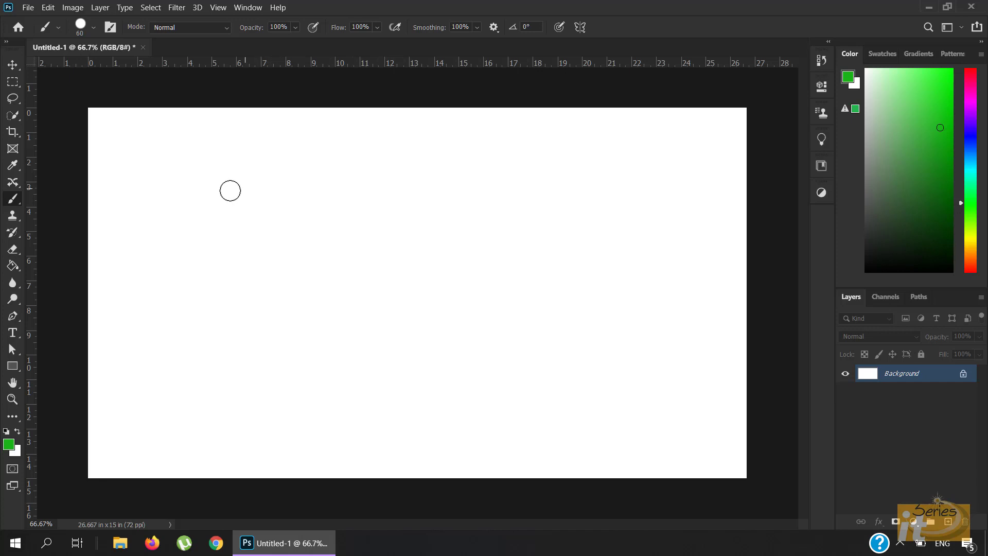
- Paint a freehand horizontal green stroke across the upper canvas and undo it
{"action": "left_click_drag", "start_coordinate": [169, 186], "coordinate": [545, 180]}
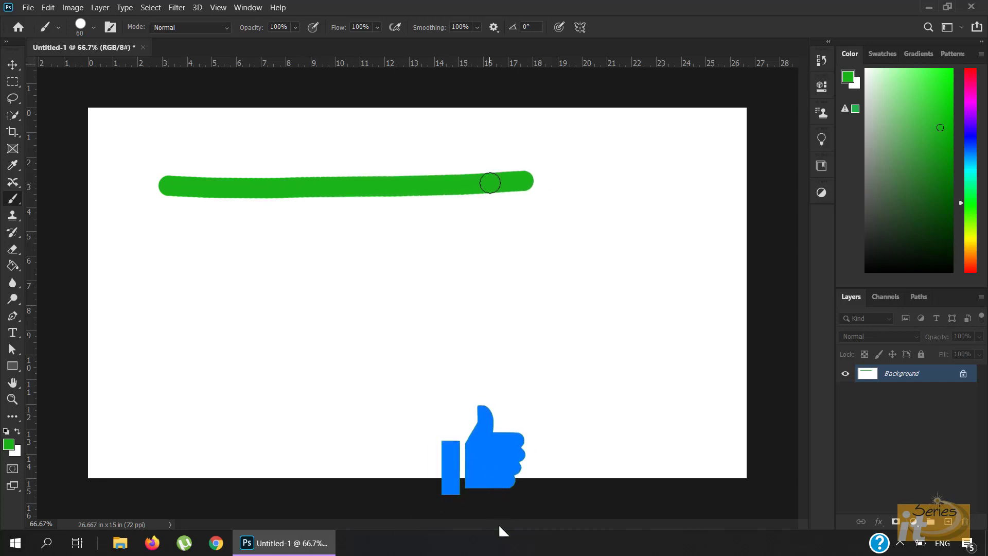
{"action": "key", "text": "ctrl+z"}
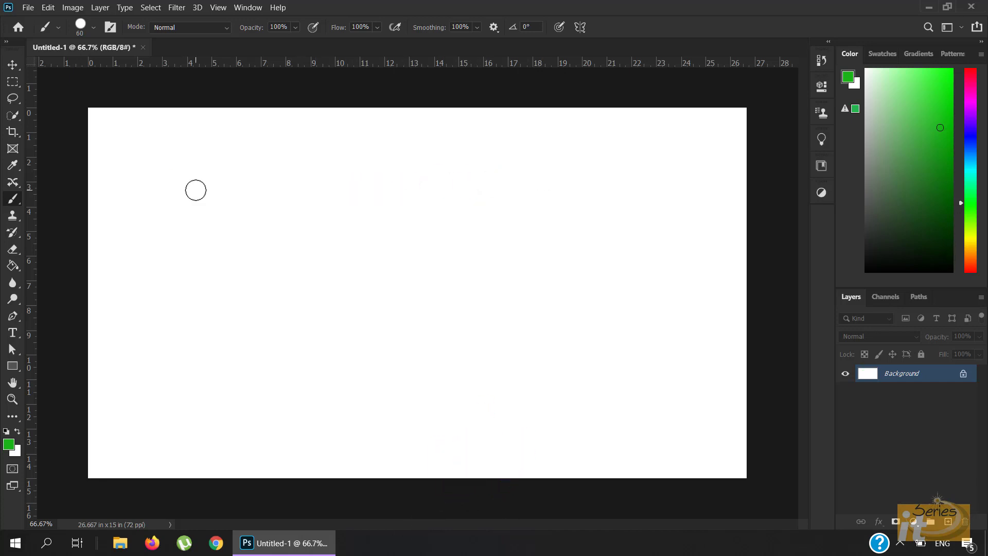
- Paint a perfectly straight horizontal green stroke crossed by a straight vertical one, and undo both
{"action": "left_click", "coordinate": [196, 190]}
{"action": "mouse_move", "coordinate": [196, 190]}
{"action": "left_mouse_down"}
{"action": "mouse_move", "coordinate": [480, 192]}
{"action": "mouse_move", "coordinate": [533, 171]}
{"action": "mouse_move", "coordinate": [545, 150]}
{"action": "mouse_move", "coordinate": [545, 258]}
{"action": "mouse_move", "coordinate": [554, 165]}
{"action": "mouse_move", "coordinate": [560, 213]}
{"action": "mouse_move", "coordinate": [579, 178]}
{"action": "mouse_move", "coordinate": [628, 227]}
{"action": "mouse_move", "coordinate": [646, 163]}
{"action": "mouse_move", "coordinate": [677, 248]}
{"action": "mouse_move", "coordinate": [681, 145]}
{"action": "left_mouse_up"}
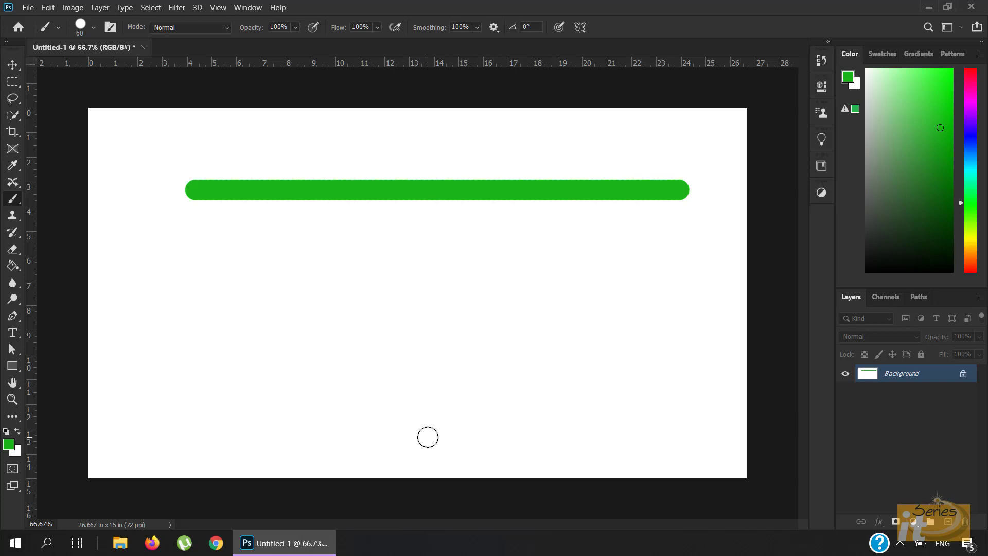
{"action": "left_click_drag", "start_coordinate": [427, 436], "coordinate": [427, 108]}
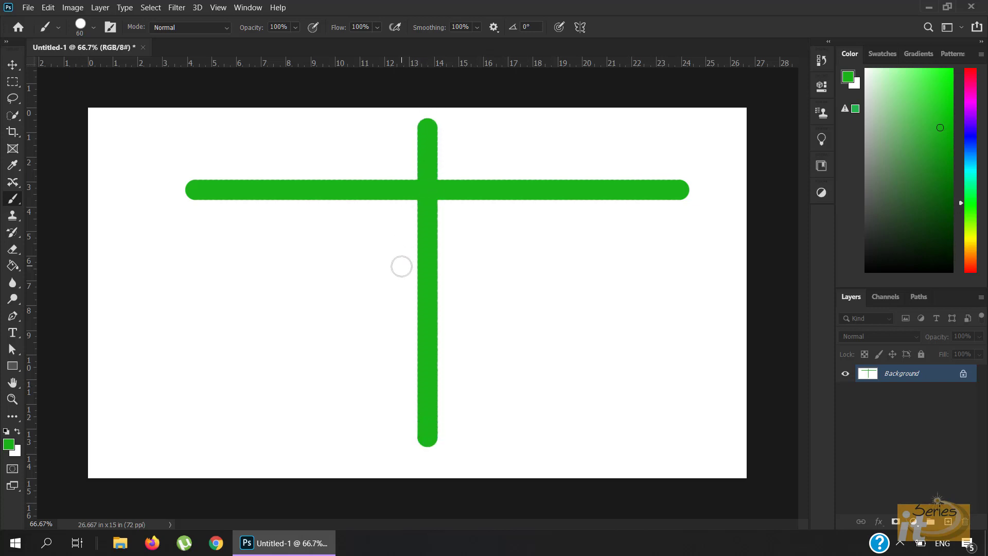
{"action": "key", "text": "ctrl+z"}
{"action": "key", "text": "ctrl+z"}
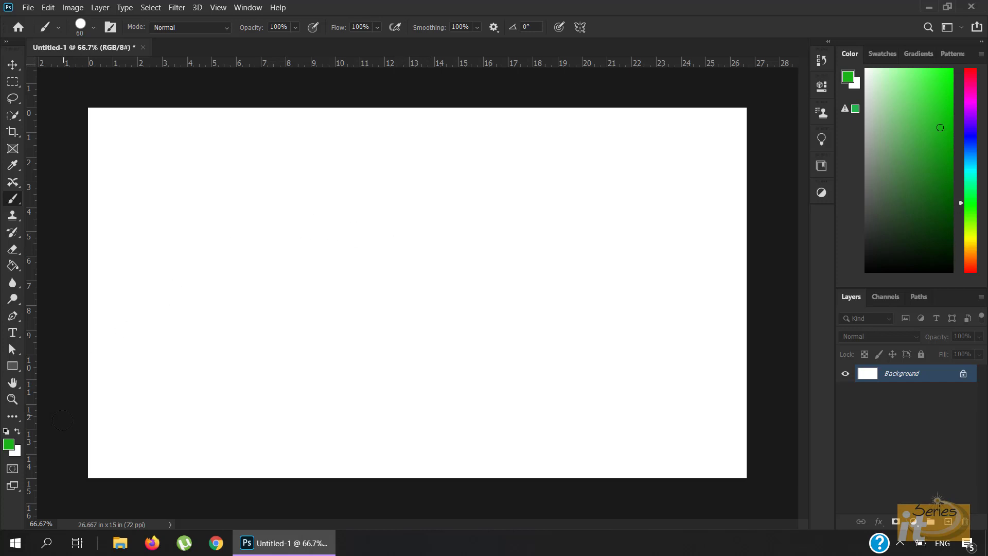
- Set the foreground color to near-black 050505
{"action": "left_click", "coordinate": [10, 448]}
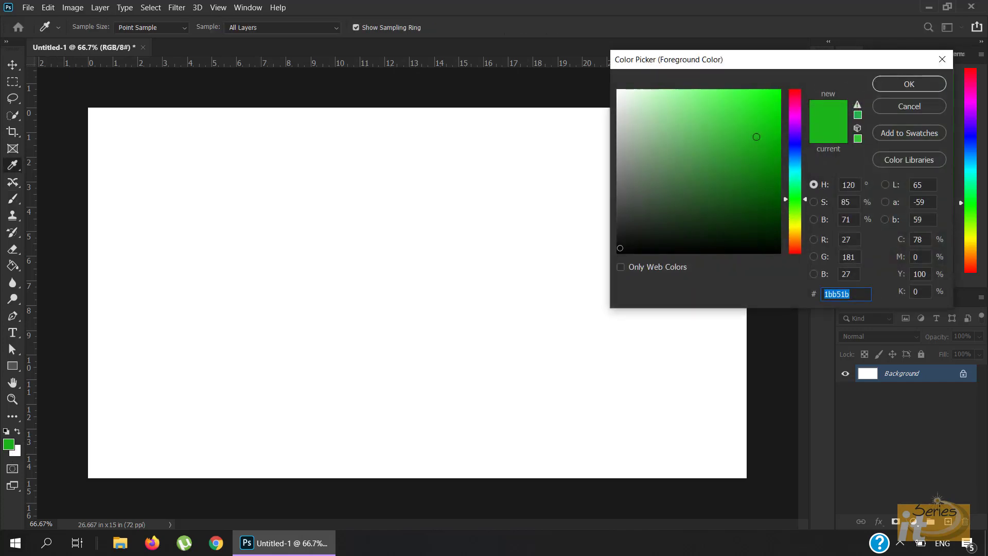
{"action": "left_click", "coordinate": [618, 250]}
{"action": "left_click", "coordinate": [901, 87]}
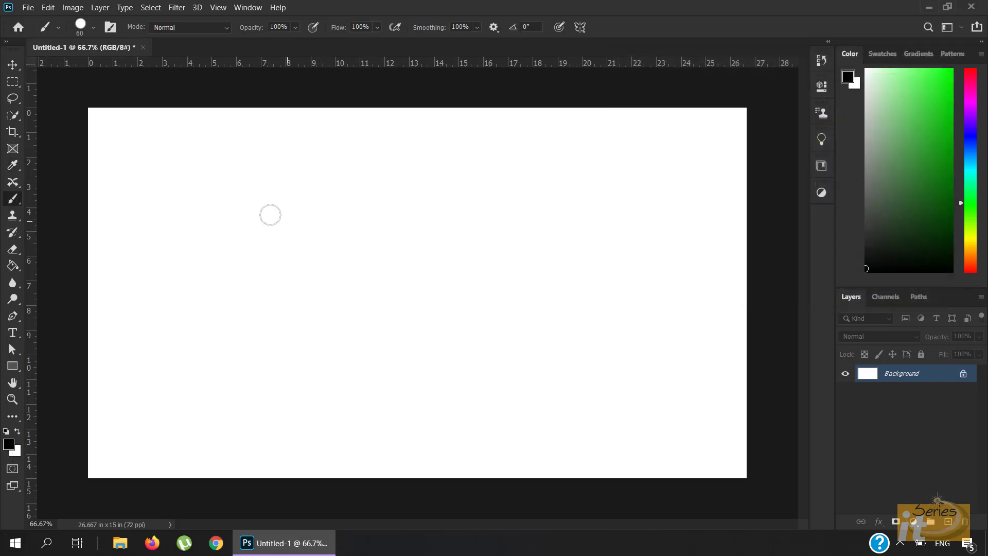
- Paint a black envelope from connected straight brush segments: a rectangular outline plus a V-shaped flap inside its upper edge
{"action": "left_click", "coordinate": [213, 205]}
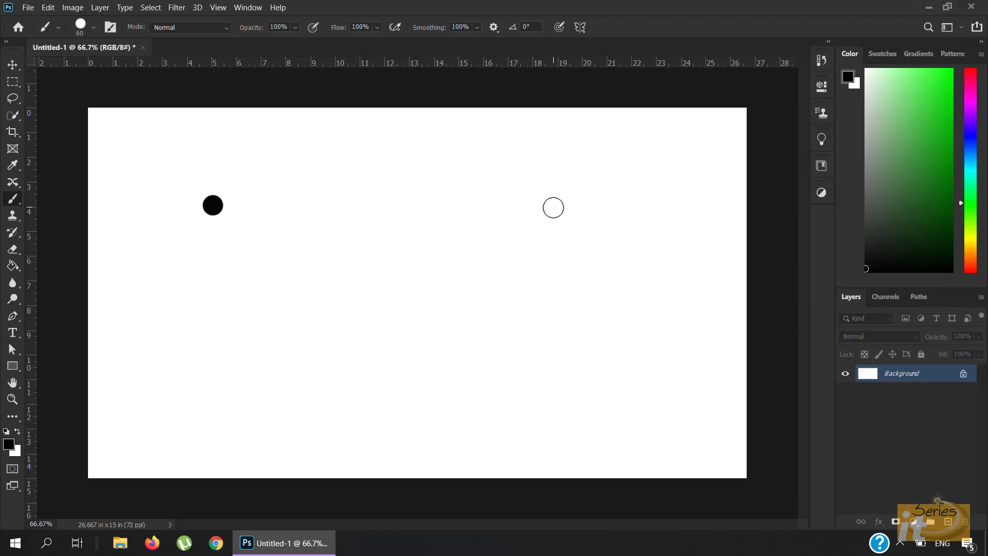
{"action": "left_click", "coordinate": [553, 207], "text": "shift"}
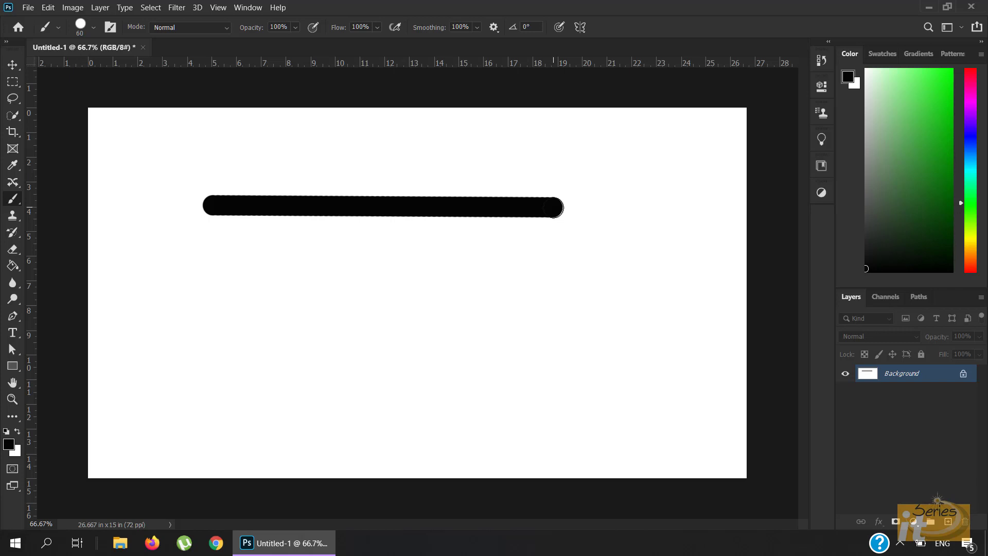
{"action": "left_click", "coordinate": [562, 426], "text": "shift"}
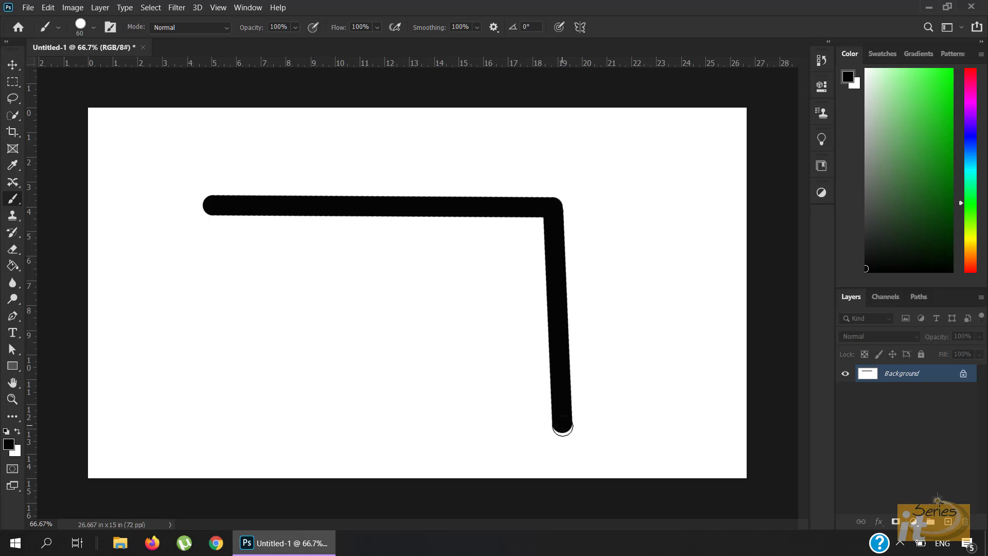
{"action": "left_click", "coordinate": [215, 419], "text": "shift"}
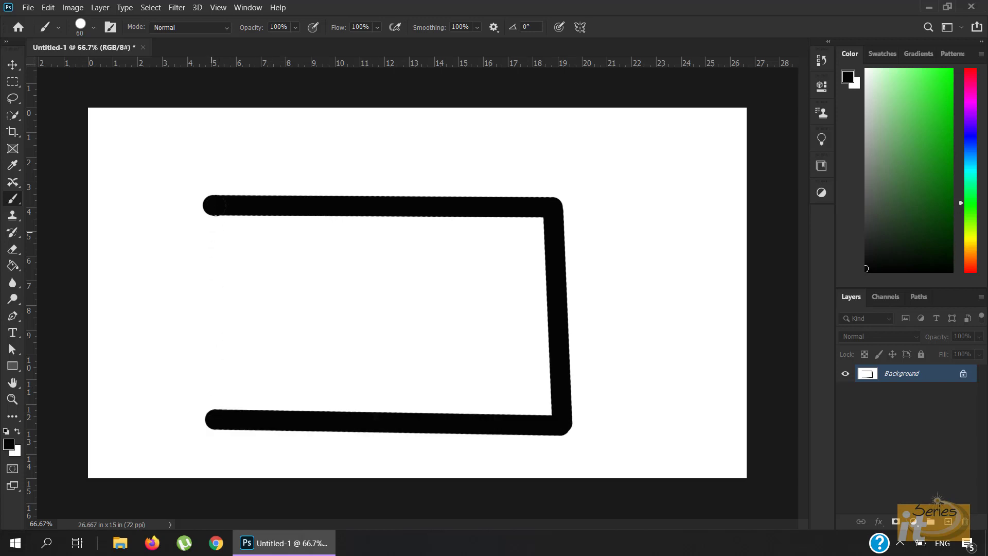
{"action": "left_click", "coordinate": [213, 206], "text": "shift"}
{"action": "left_click", "coordinate": [383, 304], "text": "shift"}
{"action": "left_click", "coordinate": [540, 215], "text": "shift"}
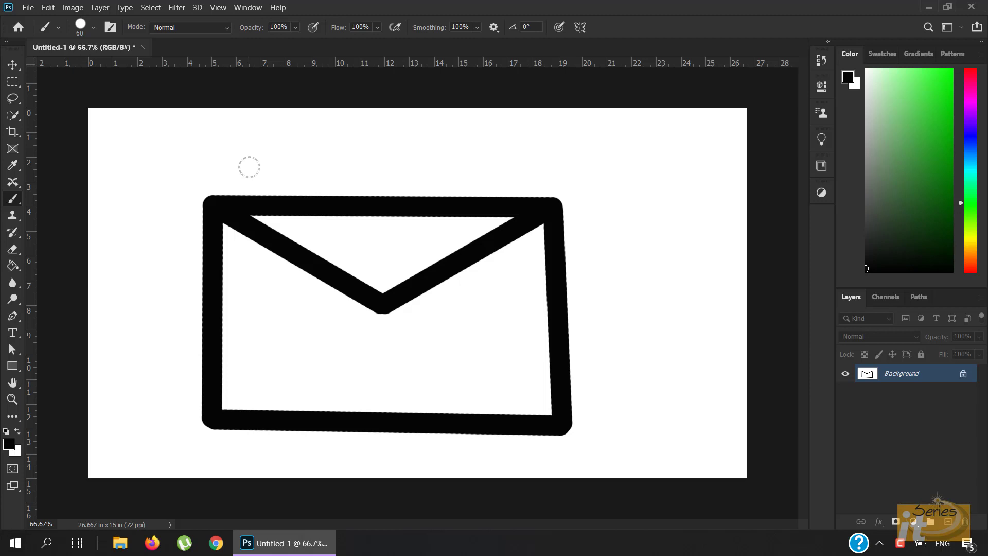
- Undo all the brush segments of the envelope to clear the canvas
{"action": "key", "text": "ctrl+z"}
{"action": "key", "text": "ctrl+z"}
{"action": "key", "text": "ctrl+z"}
{"action": "key", "text": "ctrl+z"}
{"action": "key", "text": "ctrl+z"}
{"action": "key", "text": "ctrl+z"}
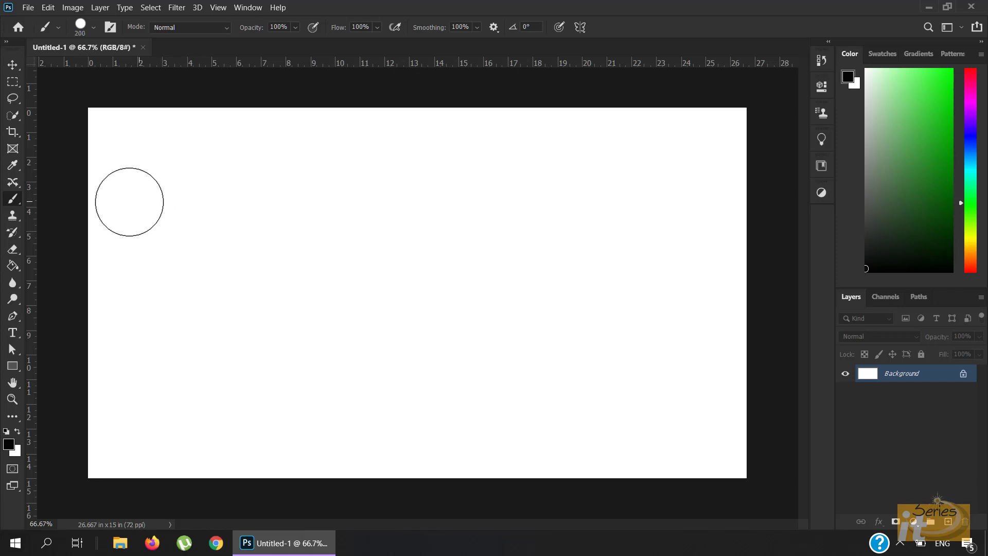
- Paint a thick black horizontal stroke across the canvas with the 200 px brush at 100% opacity, and undo it
{"action": "left_click_drag", "start_coordinate": [129, 201], "coordinate": [758, 196]}
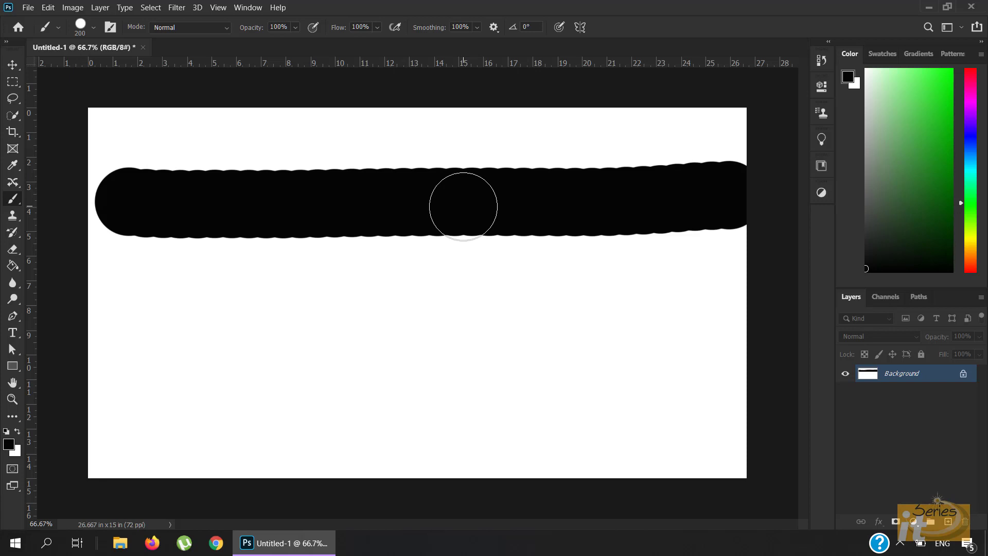
{"action": "key", "text": "ctrl+z"}
- Lower the brush opacity to 48% and paint a 200 px horizontal stroke across the full canvas width
{"action": "left_click", "coordinate": [295, 29]}
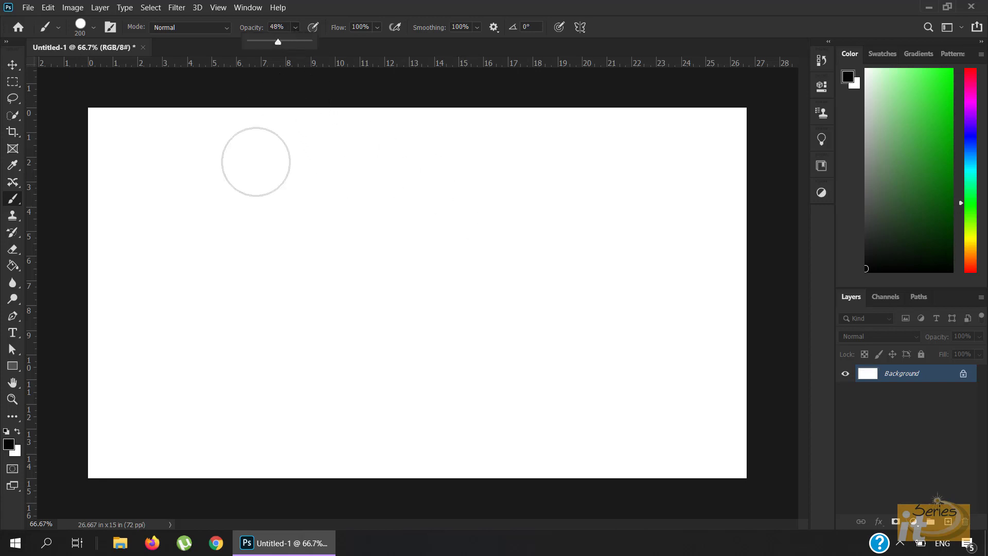
{"action": "left_click_drag", "start_coordinate": [85, 263], "coordinate": [764, 260]}
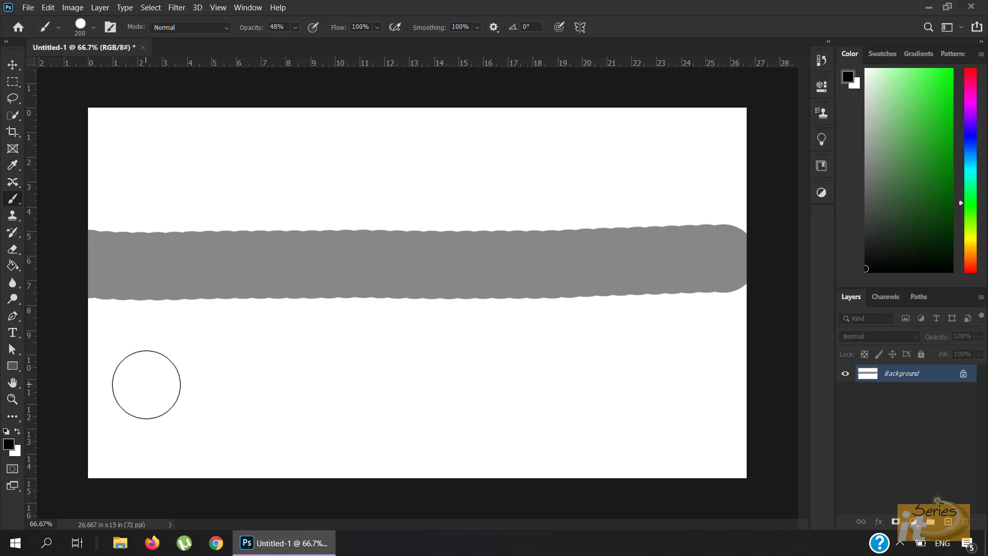
- Set the foreground color to dark green 306130 and paint a 48% opacity diagonal stroke crossing the gray band on its left part
{"action": "left_click", "coordinate": [8, 447]}
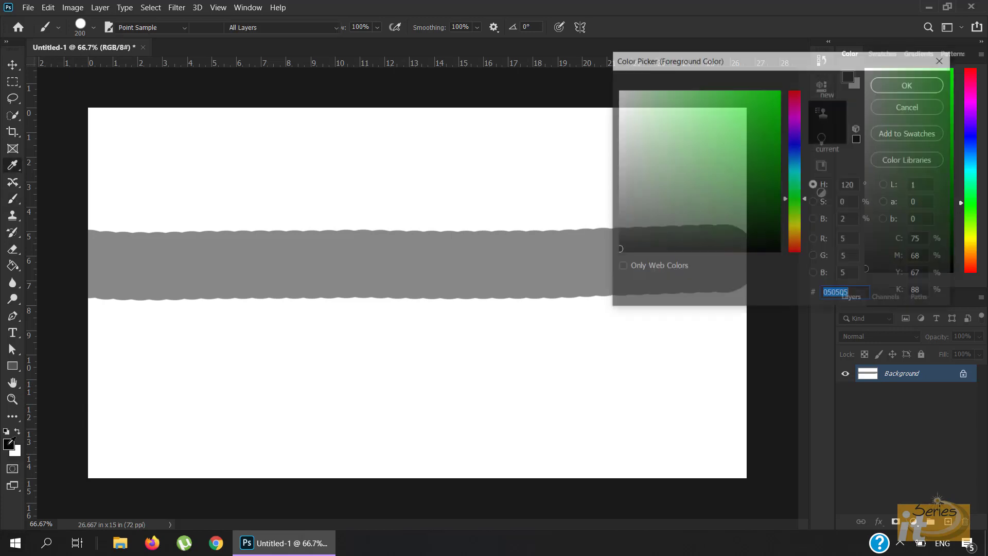
{"action": "left_click", "coordinate": [698, 191]}
{"action": "left_click", "coordinate": [909, 85]}
{"action": "key", "text": "b"}
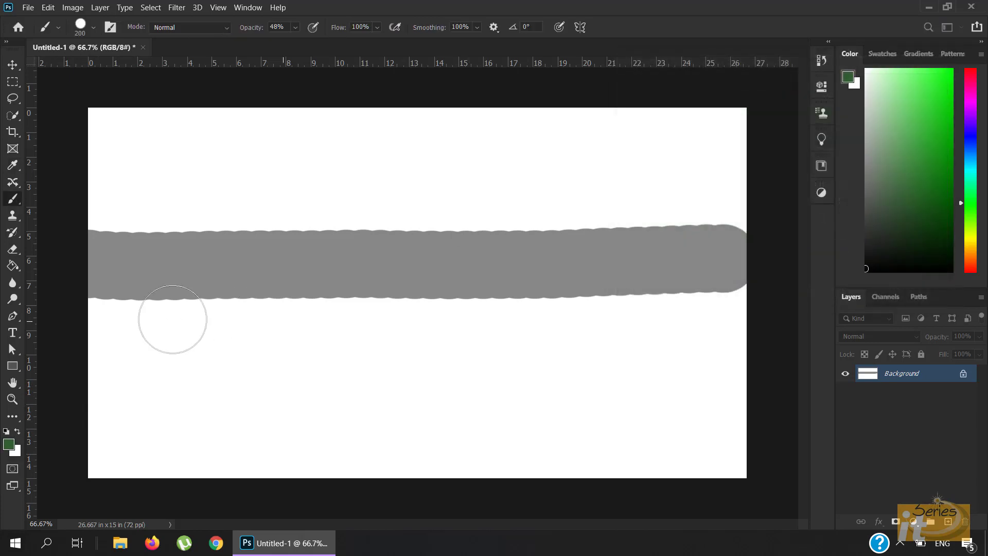
{"action": "left_click_drag", "start_coordinate": [176, 172], "coordinate": [189, 190]}
{"action": "left_click_drag", "start_coordinate": [217, 232], "coordinate": [326, 408]}
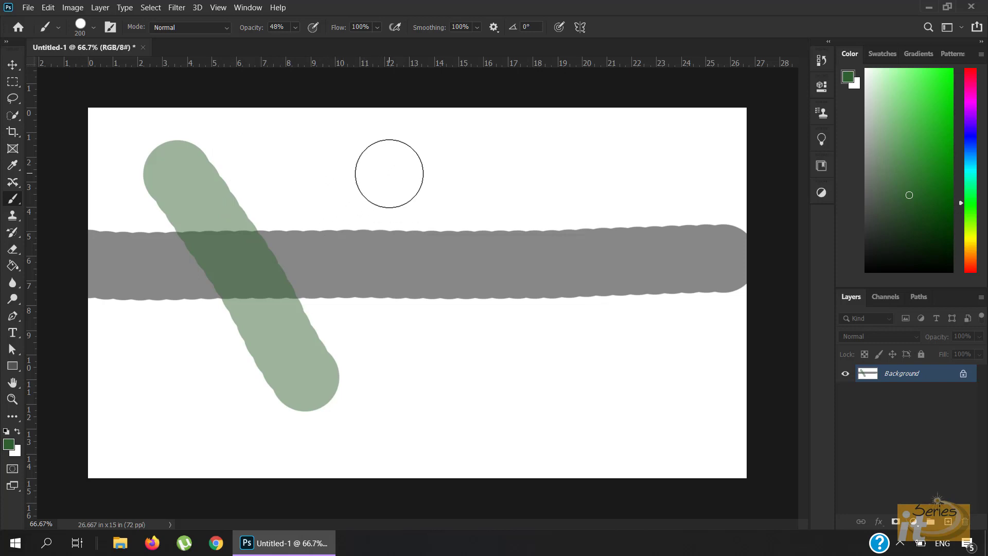
- Paint a wide green patch above the gray band at 48% opacity, going over it with separate overlapping strokes to build up color
{"action": "left_click", "coordinate": [389, 174]}
{"action": "mouse_move", "coordinate": [389, 174]}
{"action": "left_mouse_down"}
{"action": "mouse_move", "coordinate": [706, 172]}
{"action": "mouse_move", "coordinate": [337, 178]}
{"action": "mouse_move", "coordinate": [689, 180]}
{"action": "mouse_move", "coordinate": [399, 178]}
{"action": "mouse_move", "coordinate": [541, 139]}
{"action": "mouse_move", "coordinate": [656, 140]}
{"action": "mouse_move", "coordinate": [678, 145]}
{"action": "mouse_move", "coordinate": [372, 146]}
{"action": "mouse_move", "coordinate": [397, 144]}
{"action": "mouse_move", "coordinate": [387, 158]}
{"action": "mouse_move", "coordinate": [383, 139]}
{"action": "mouse_move", "coordinate": [378, 174]}
{"action": "left_mouse_up"}
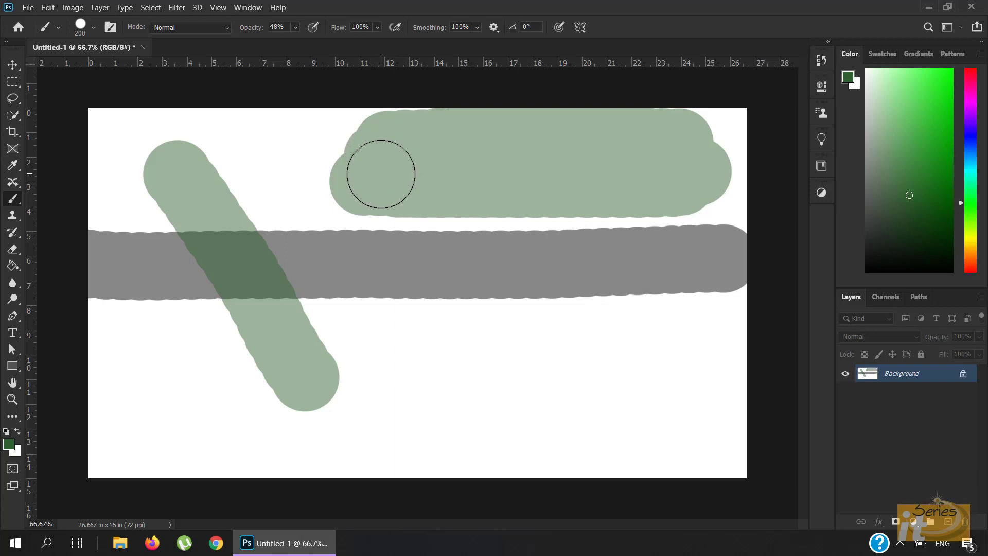
{"action": "mouse_move", "coordinate": [387, 151]}
{"action": "left_mouse_down"}
{"action": "mouse_move", "coordinate": [698, 143]}
{"action": "mouse_move", "coordinate": [338, 174]}
{"action": "mouse_move", "coordinate": [698, 175]}
{"action": "mouse_move", "coordinate": [490, 182]}
{"action": "left_mouse_up"}
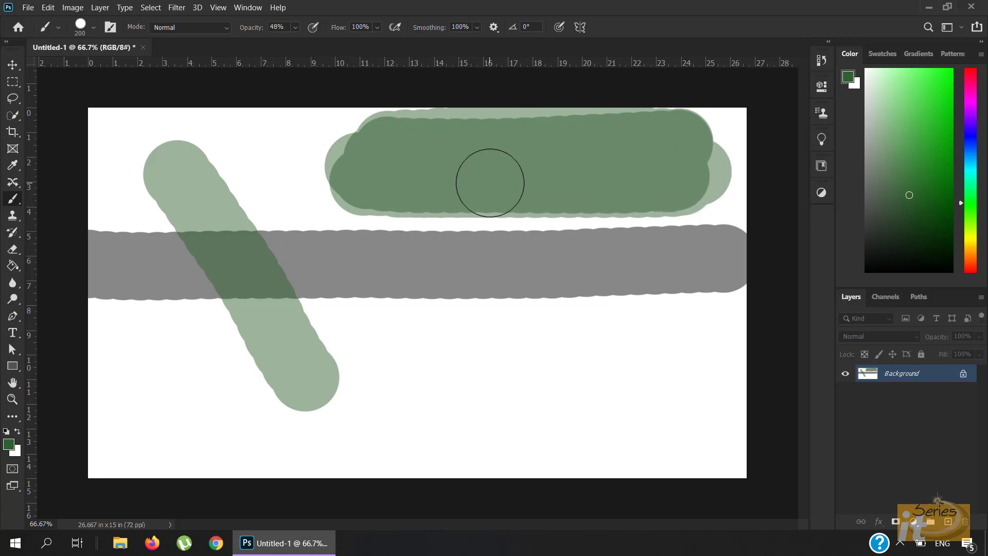
{"action": "mouse_move", "coordinate": [400, 167]}
{"action": "left_mouse_down"}
{"action": "mouse_move", "coordinate": [693, 157]}
{"action": "mouse_move", "coordinate": [339, 165]}
{"action": "mouse_move", "coordinate": [362, 177]}
{"action": "mouse_move", "coordinate": [688, 177]}
{"action": "left_mouse_up"}
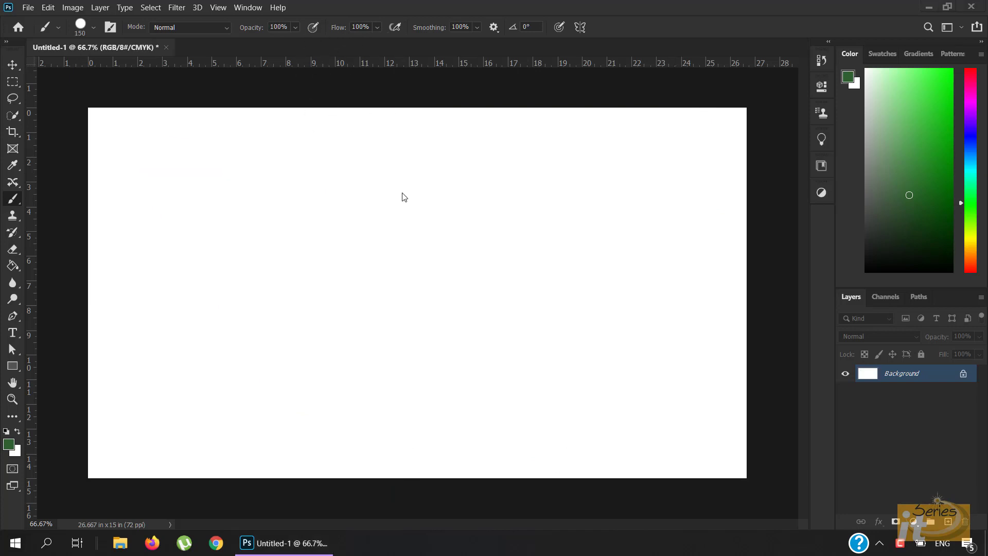
- Lower the brush flow to 5%, and give the brush a soft edge and a size of 700 px
{"action": "left_click", "coordinate": [377, 26]}
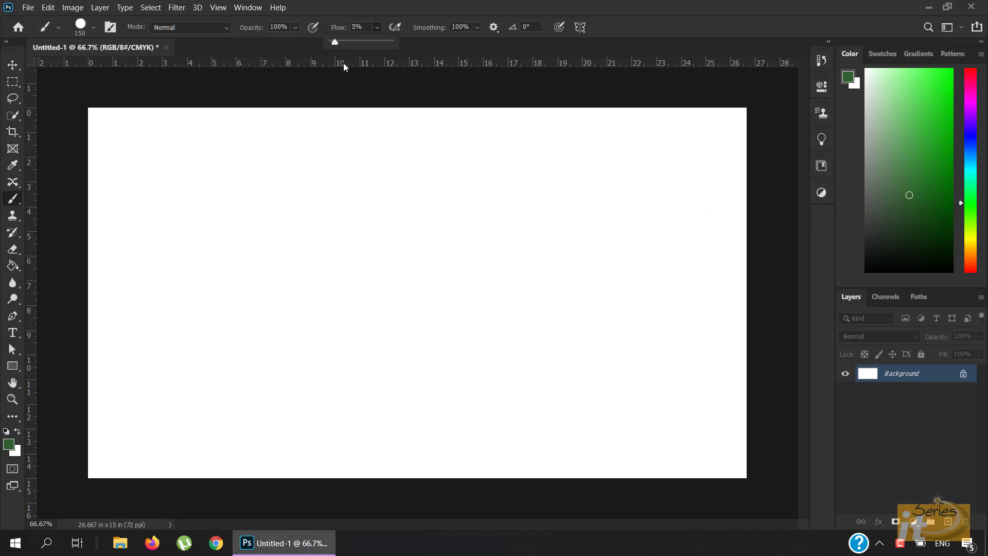
{"action": "left_click", "coordinate": [322, 4]}
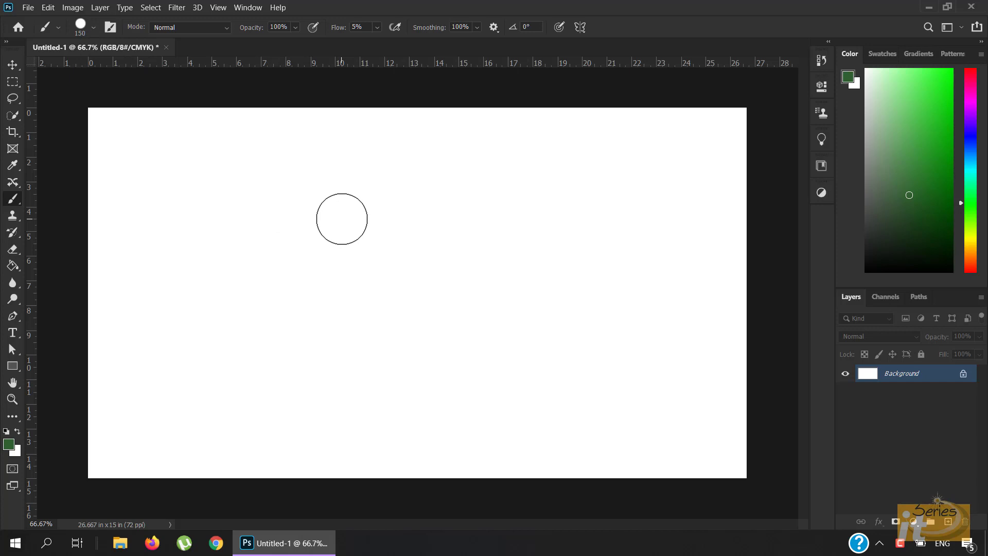
{"action": "right_click", "coordinate": [342, 218], "text": "alt"}
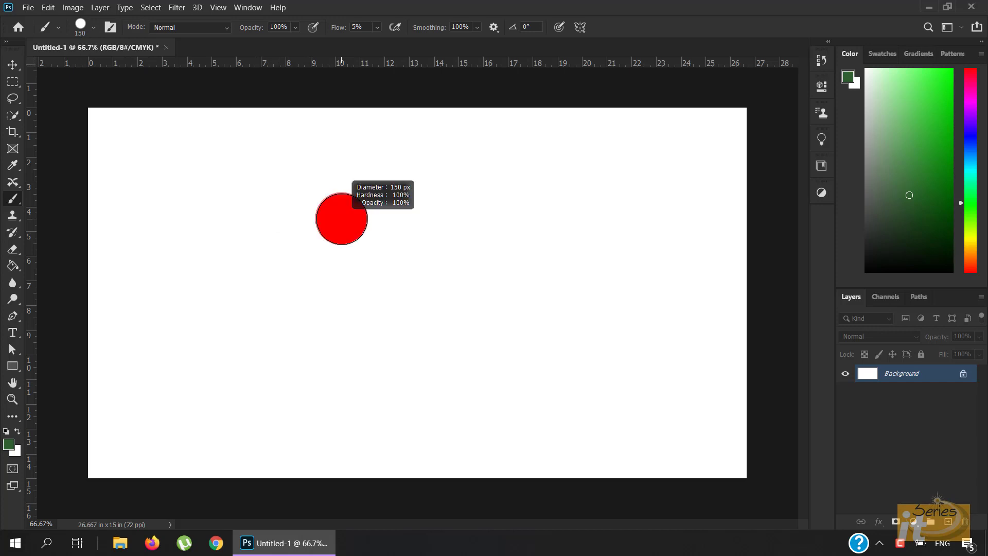
{"action": "mouse_move", "coordinate": [342, 190]}
{"action": "left_mouse_down"}
{"action": "mouse_move", "coordinate": [339, 4]}
{"action": "mouse_move", "coordinate": [382, 2]}
{"action": "mouse_move", "coordinate": [319, 4]}
{"action": "mouse_move", "coordinate": [341, 87]}
{"action": "mouse_move", "coordinate": [347, 4]}
{"action": "mouse_move", "coordinate": [399, 2]}
{"action": "left_mouse_up"}
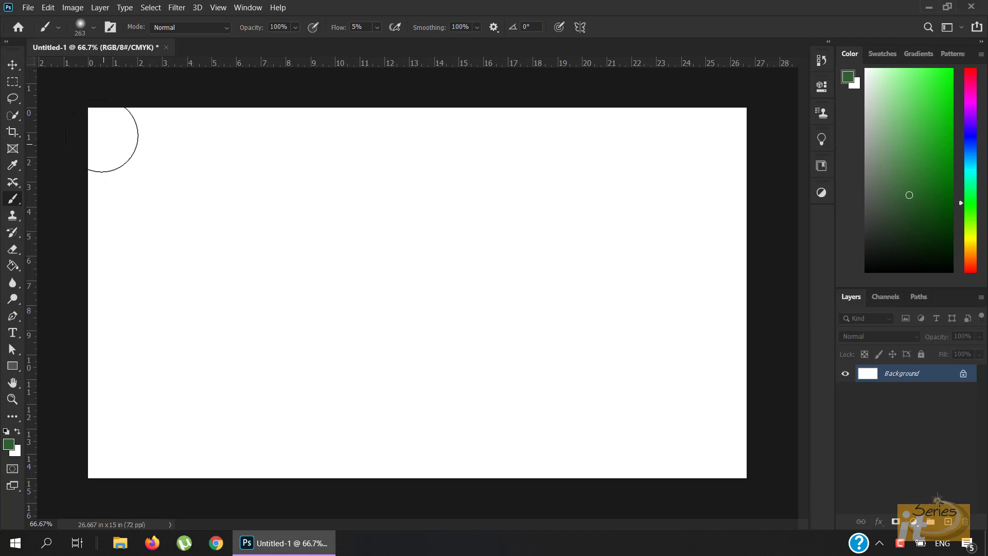
{"action": "key", "text": "bracketright"}
{"action": "key", "text": "bracketright"}
{"action": "key", "text": "bracketright"}
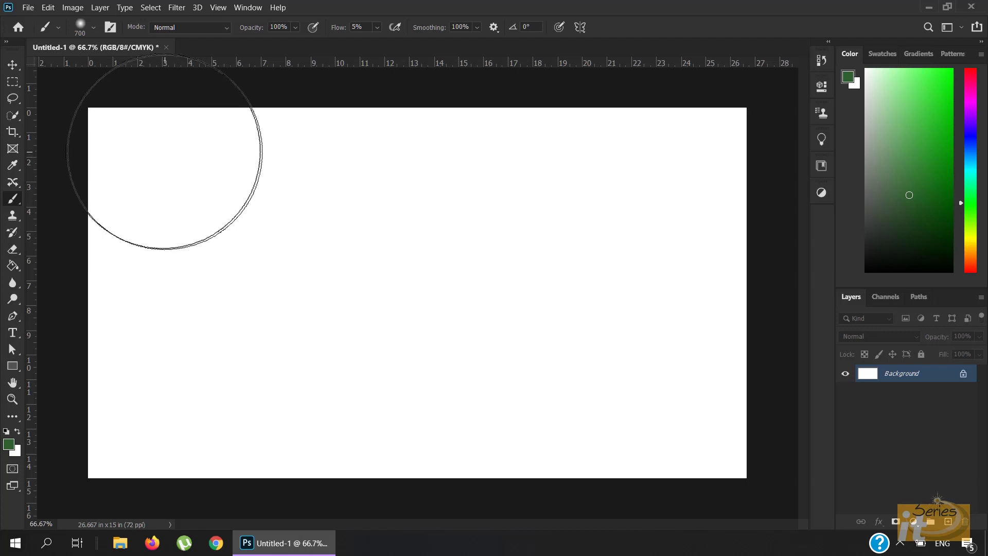
- Set the foreground color to black and paint a broad soft shade over the canvas's upper half with the 5% flow brush
{"action": "left_click", "coordinate": [9, 445]}
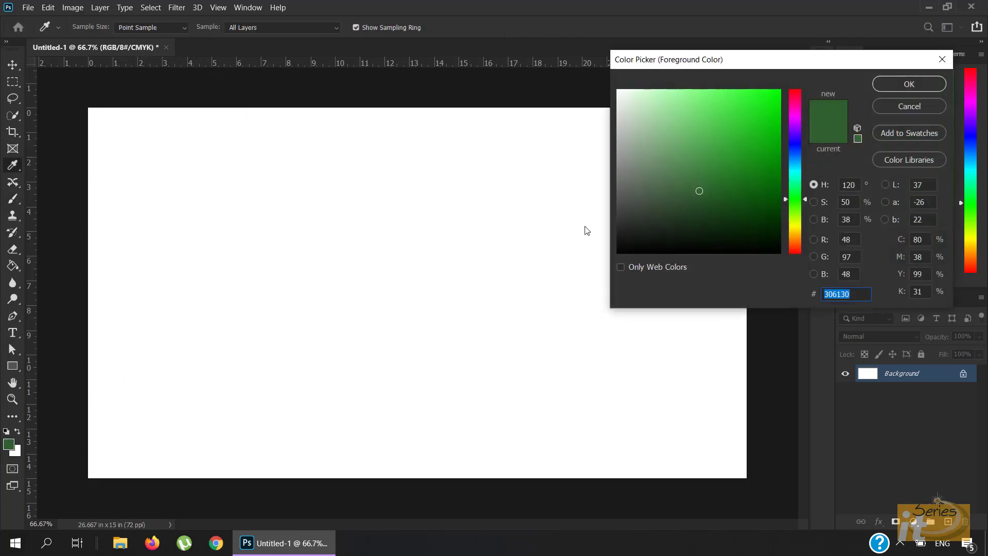
{"action": "left_click", "coordinate": [898, 84]}
{"action": "mouse_move", "coordinate": [88, 132]}
{"action": "left_mouse_down"}
{"action": "mouse_move", "coordinate": [759, 153]}
{"action": "mouse_move", "coordinate": [265, 161]}
{"action": "mouse_move", "coordinate": [24, 152]}
{"action": "mouse_move", "coordinate": [720, 165]}
{"action": "mouse_move", "coordinate": [712, 179]}
{"action": "mouse_move", "coordinate": [649, 182]}
{"action": "mouse_move", "coordinate": [37, 187]}
{"action": "mouse_move", "coordinate": [136, 216]}
{"action": "mouse_move", "coordinate": [253, 222]}
{"action": "mouse_move", "coordinate": [745, 217]}
{"action": "mouse_move", "coordinate": [760, 212]}
{"action": "mouse_move", "coordinate": [763, 169]}
{"action": "mouse_move", "coordinate": [747, 154]}
{"action": "mouse_move", "coordinate": [654, 147]}
{"action": "mouse_move", "coordinate": [326, 142]}
{"action": "mouse_move", "coordinate": [140, 145]}
{"action": "mouse_move", "coordinate": [112, 150]}
{"action": "mouse_move", "coordinate": [104, 172]}
{"action": "mouse_move", "coordinate": [104, 197]}
{"action": "mouse_move", "coordinate": [220, 236]}
{"action": "mouse_move", "coordinate": [689, 242]}
{"action": "mouse_move", "coordinate": [666, 237]}
{"action": "left_mouse_up"}
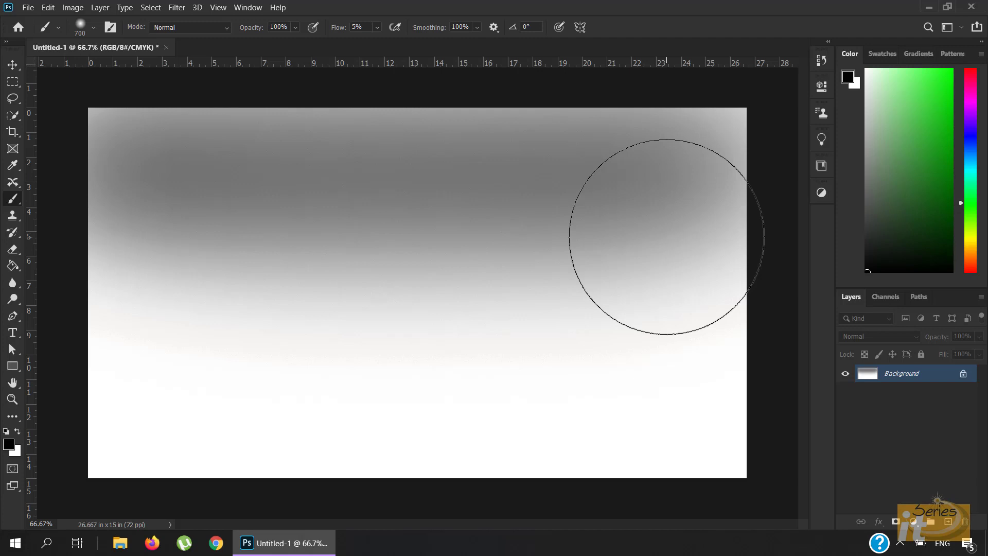
- Set the brush flow to 100% and opacity to 12%, and build up gray across the canvas's lower half with repeated strokes
{"action": "left_click", "coordinate": [378, 26]}
{"action": "left_click_drag", "start_coordinate": [381, 42], "coordinate": [489, 44]}
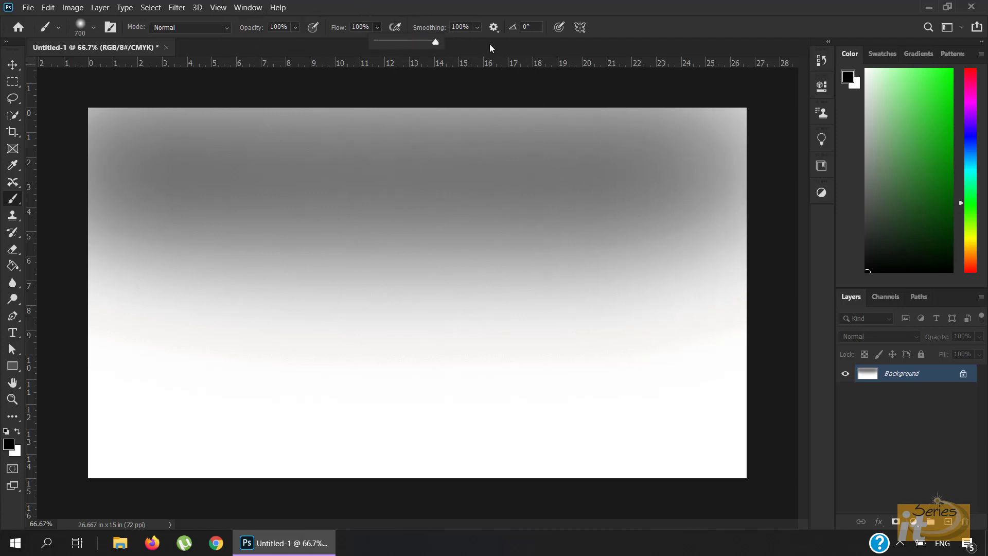
{"action": "left_click", "coordinate": [296, 27]}
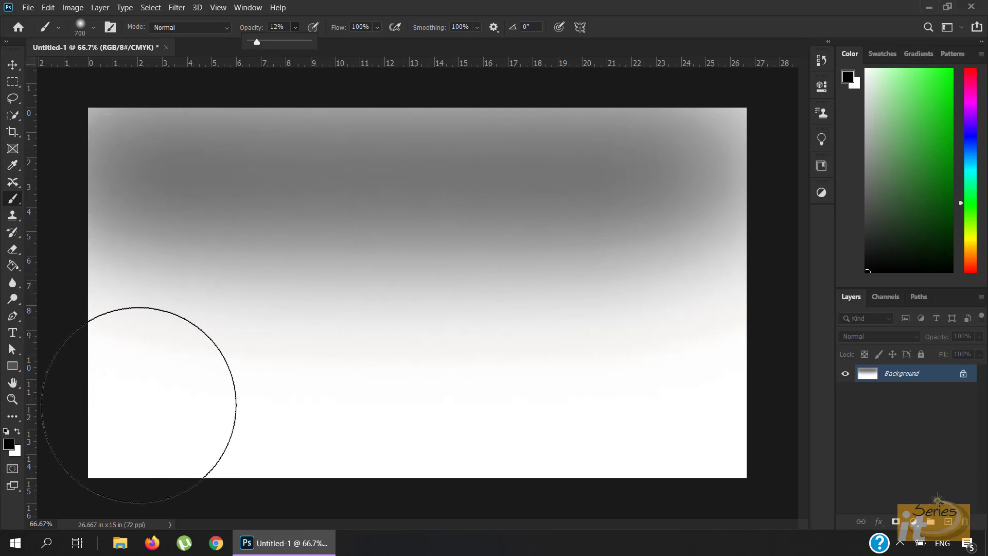
{"action": "left_click_drag", "start_coordinate": [135, 392], "coordinate": [740, 401]}
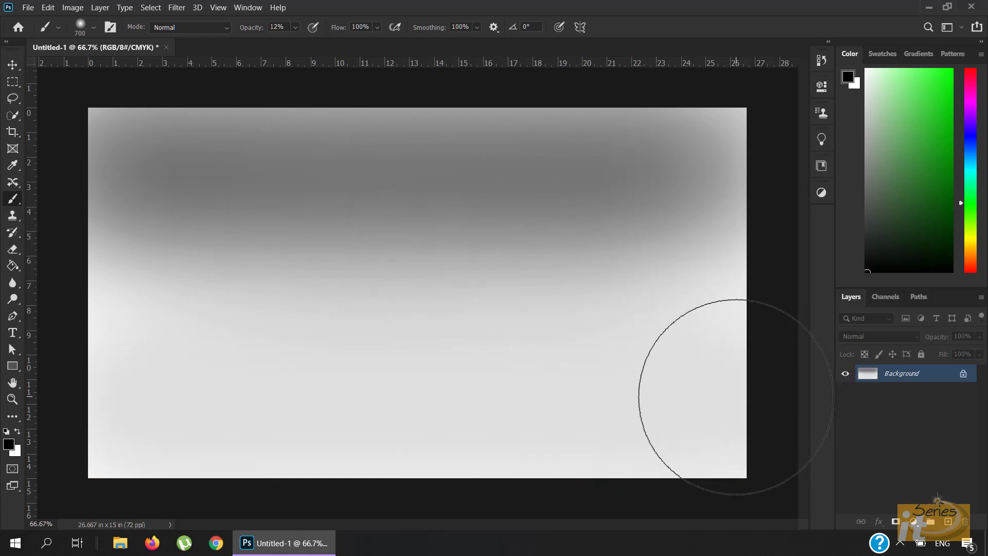
{"action": "mouse_move", "coordinate": [736, 397]}
{"action": "left_mouse_down"}
{"action": "mouse_move", "coordinate": [283, 405]}
{"action": "mouse_move", "coordinate": [53, 396]}
{"action": "mouse_move", "coordinate": [762, 394]}
{"action": "mouse_move", "coordinate": [99, 397]}
{"action": "mouse_move", "coordinate": [717, 394]}
{"action": "mouse_move", "coordinate": [611, 410]}
{"action": "mouse_move", "coordinate": [211, 407]}
{"action": "mouse_move", "coordinate": [700, 400]}
{"action": "left_mouse_up"}
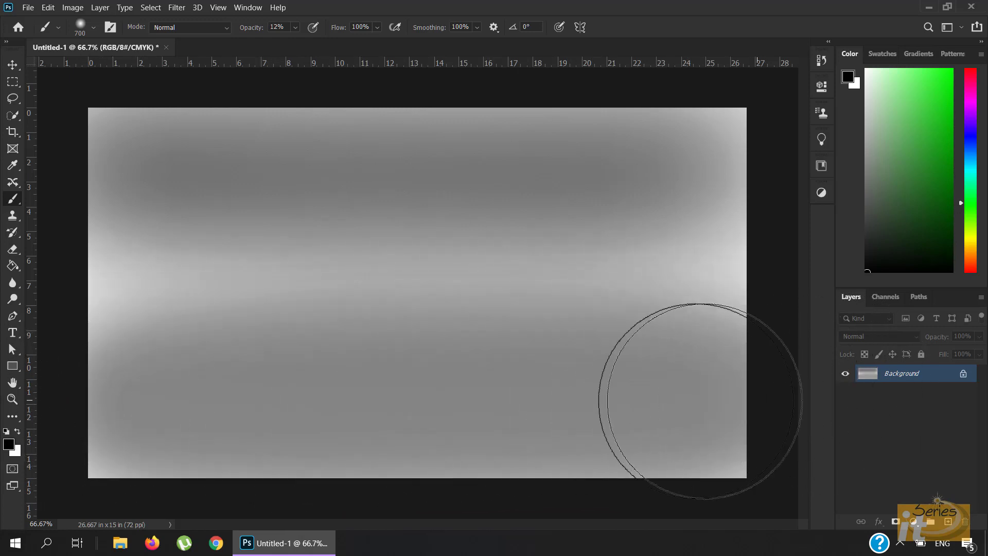